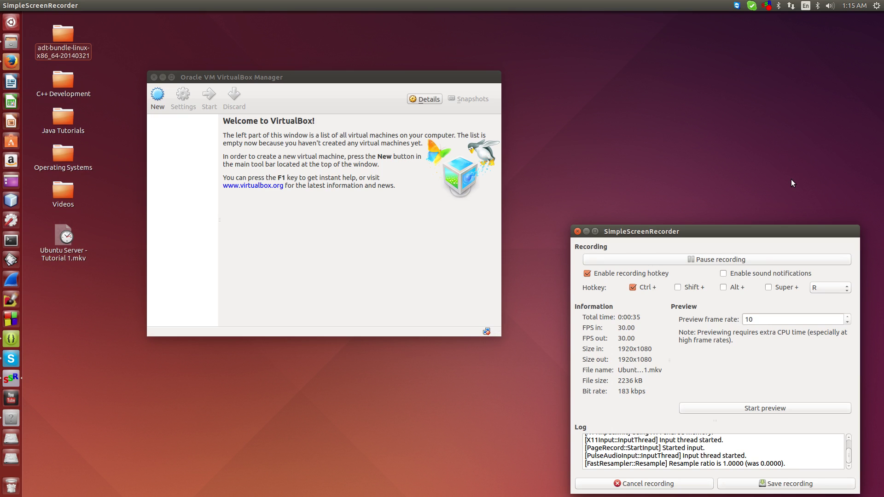
Switch to Firefox and open ubuntu.com in a new tab.
{"action": "left_click", "coordinate": [8, 60]}
{"action": "key", "text": "ctrl+t"}
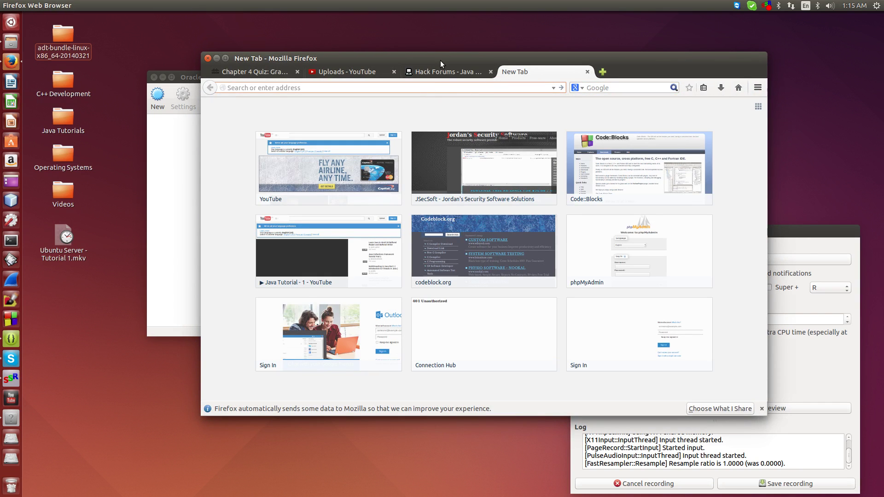
{"action": "type", "text": "ubuntu"}
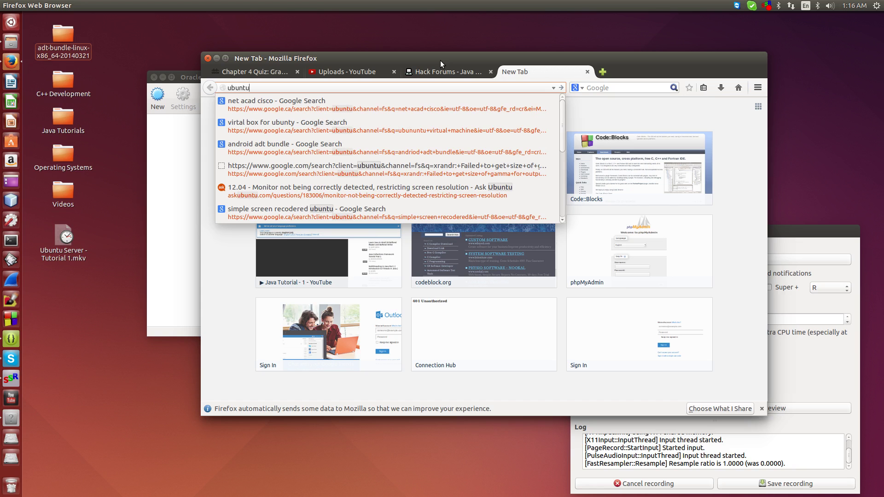
{"action": "type", "text": ".com"}
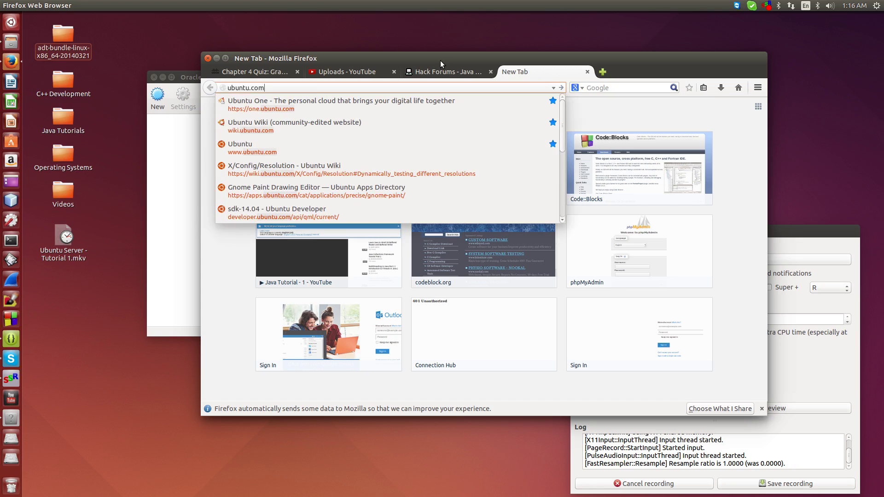
{"action": "key", "text": "Return"}
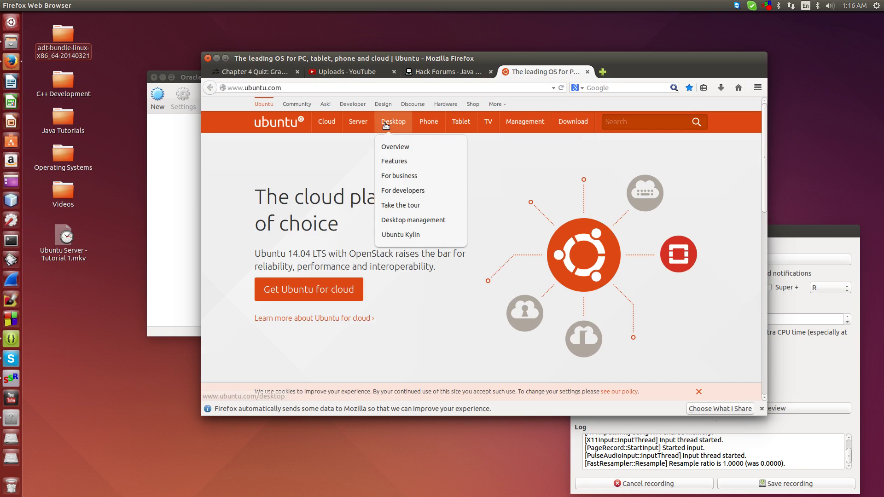
Open the Ubuntu Server download page by way of the site's server overview and view the 14.04 LTS download.
{"action": "mouse_move", "coordinate": [364, 126]}
{"action": "left_click", "coordinate": [369, 149]}
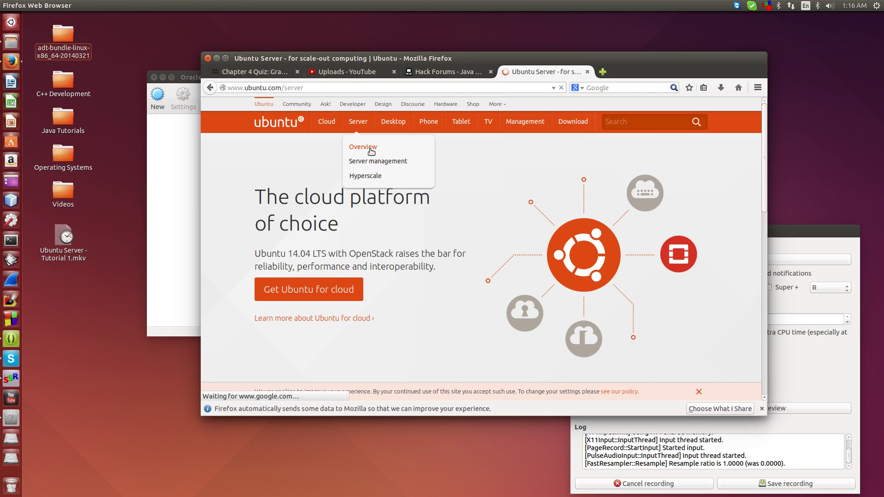
{"action": "scroll", "coordinate": [337, 316], "scroll_direction": "down", "scroll_amount": 2}
{"action": "left_click", "coordinate": [355, 272]}
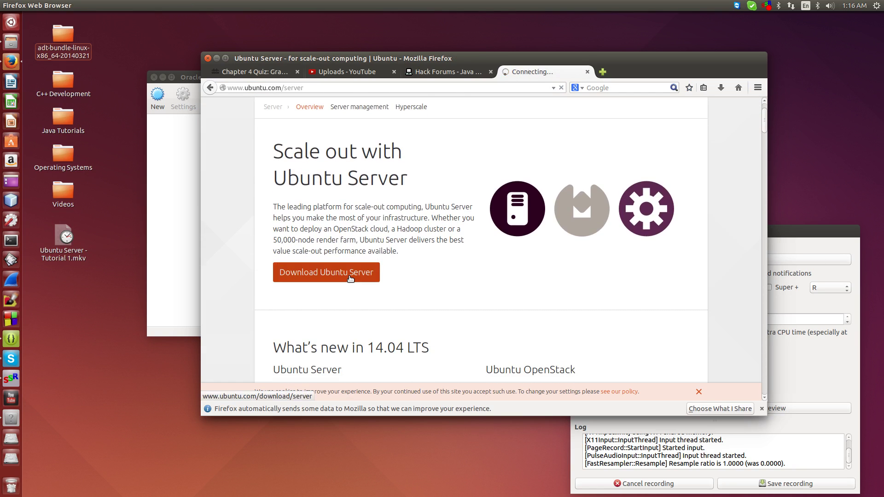
{"action": "scroll", "coordinate": [569, 319], "scroll_direction": "down", "scroll_amount": 3}
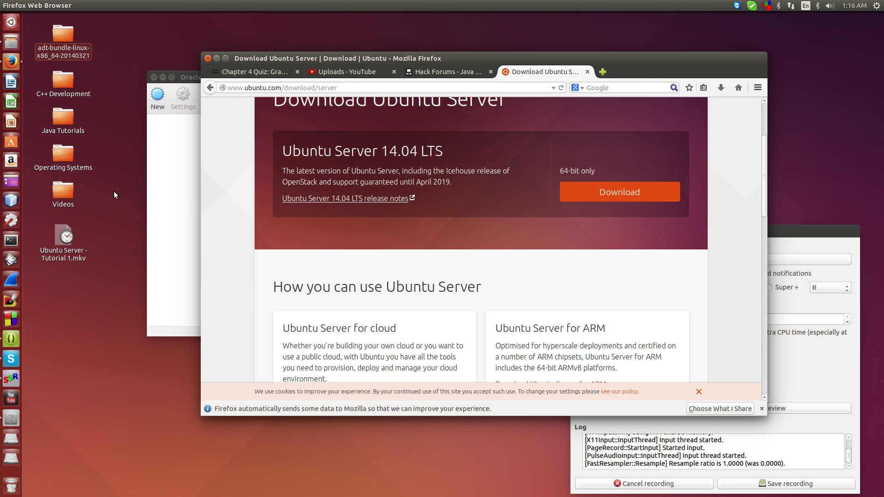
Check the desktop's Operating Systems folder for the server ISO and close the folder window.
{"action": "double_click", "coordinate": [71, 157]}
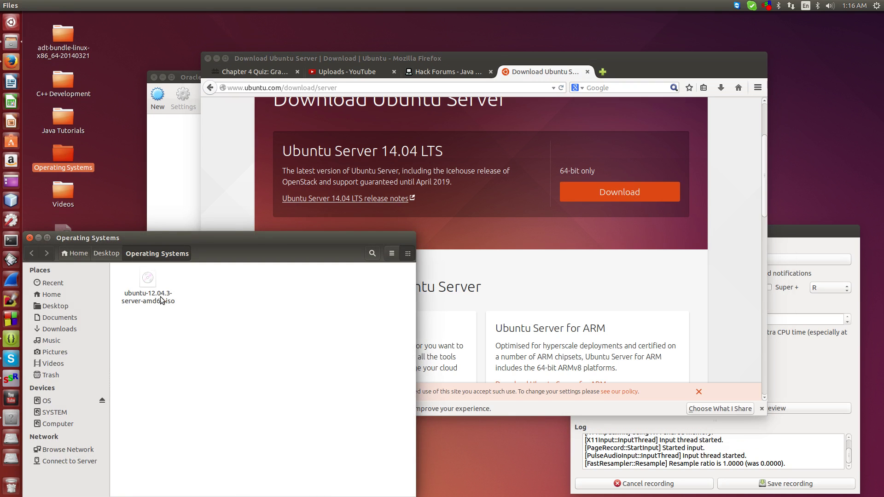
{"action": "left_click", "coordinate": [30, 237]}
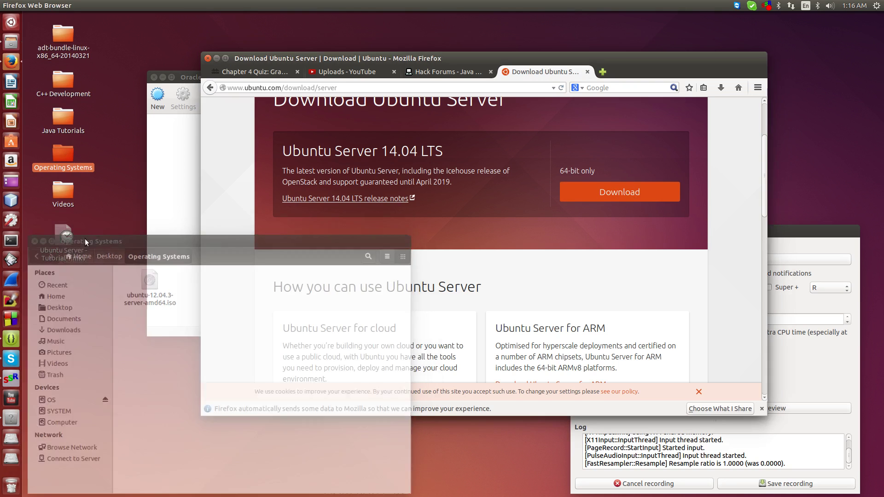
Look through the version options on the download page, then close its tab and minimise Firefox.
{"action": "scroll", "coordinate": [452, 297], "scroll_direction": "down", "scroll_amount": 7}
{"action": "scroll", "coordinate": [440, 329], "scroll_direction": "up", "scroll_amount": 8}
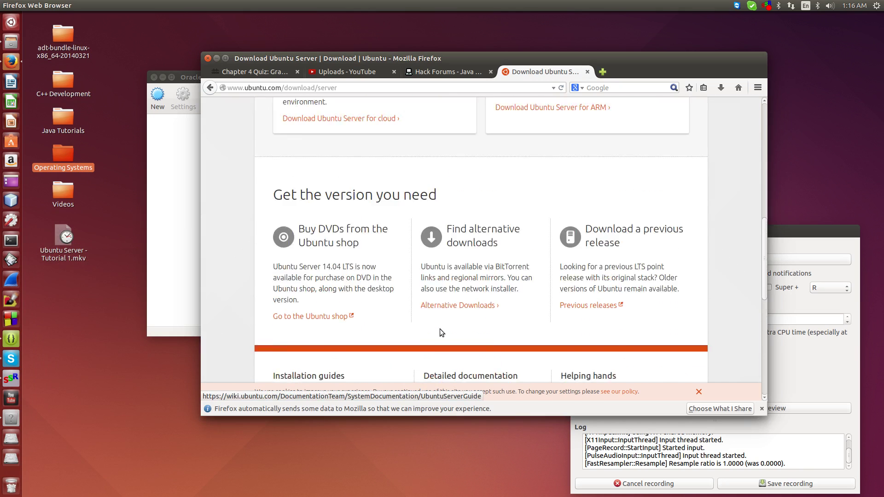
{"action": "scroll", "coordinate": [447, 327], "scroll_direction": "up", "scroll_amount": 5}
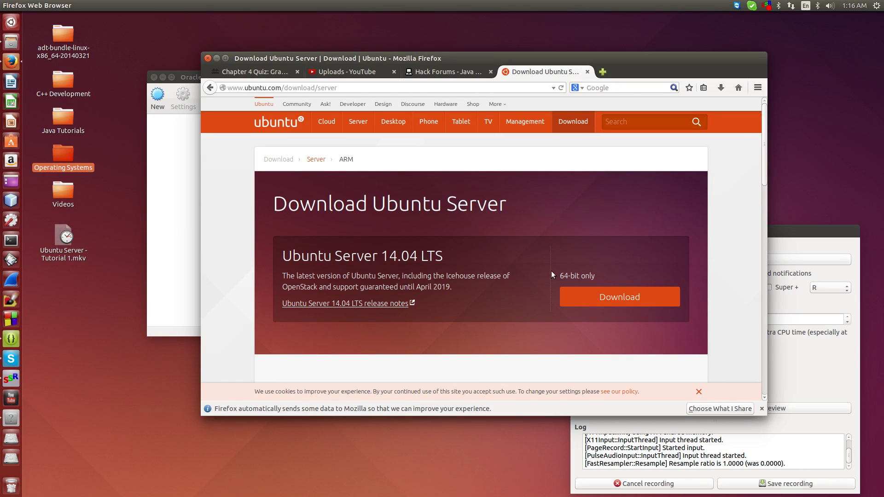
{"action": "left_click", "coordinate": [588, 72]}
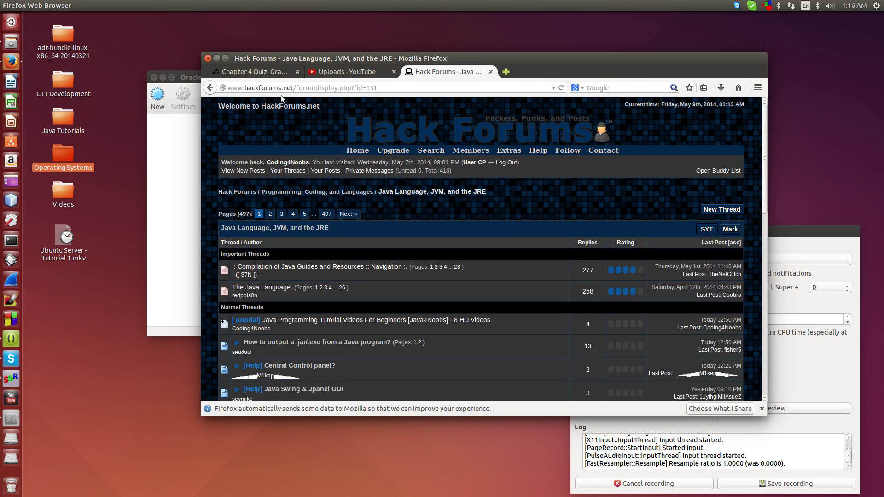
{"action": "left_click", "coordinate": [216, 58]}
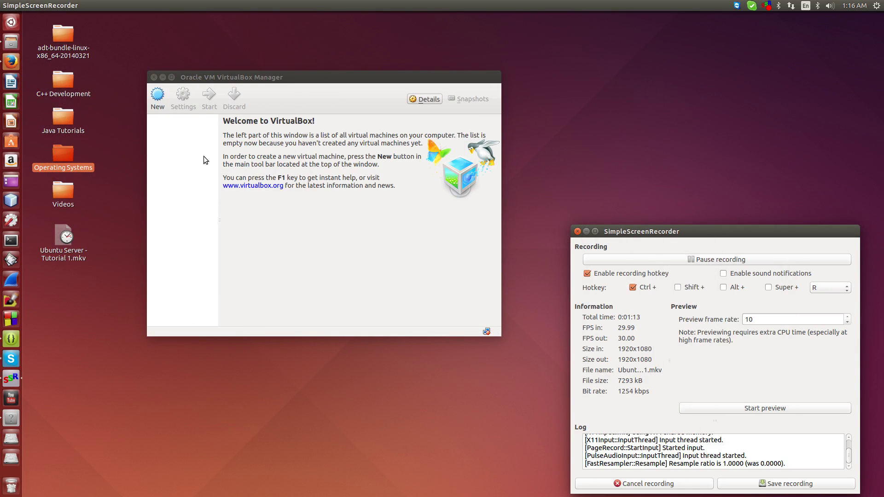
Start creating a new virtual machine in VirtualBox and name it Ubuntu Server.
{"action": "left_click", "coordinate": [158, 97]}
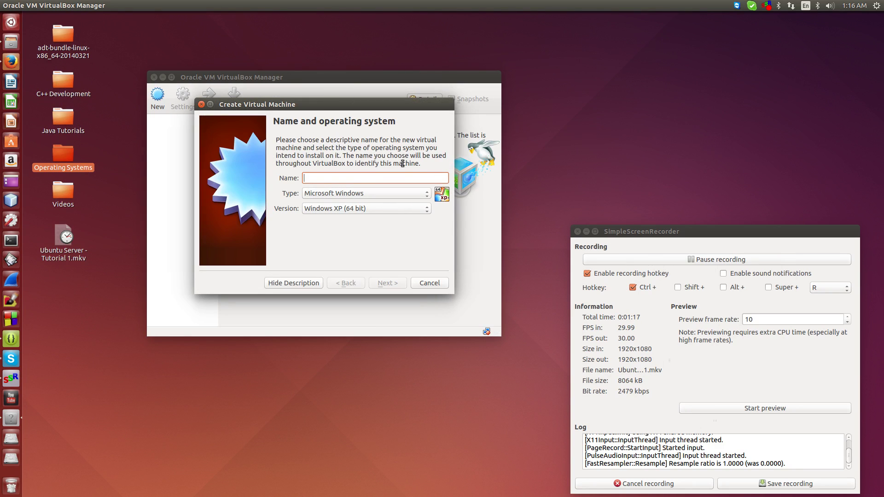
{"action": "left_click_drag", "start_coordinate": [300, 108], "coordinate": [337, 164]}
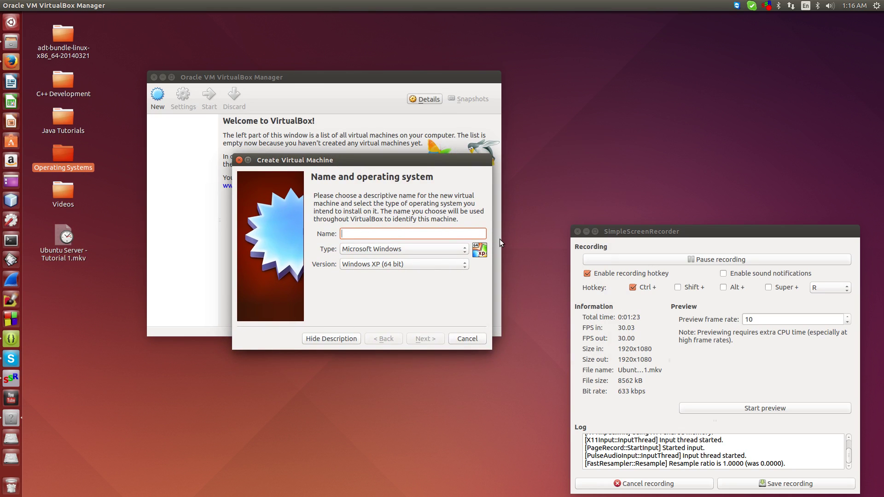
{"action": "type", "text": "Ubun"}
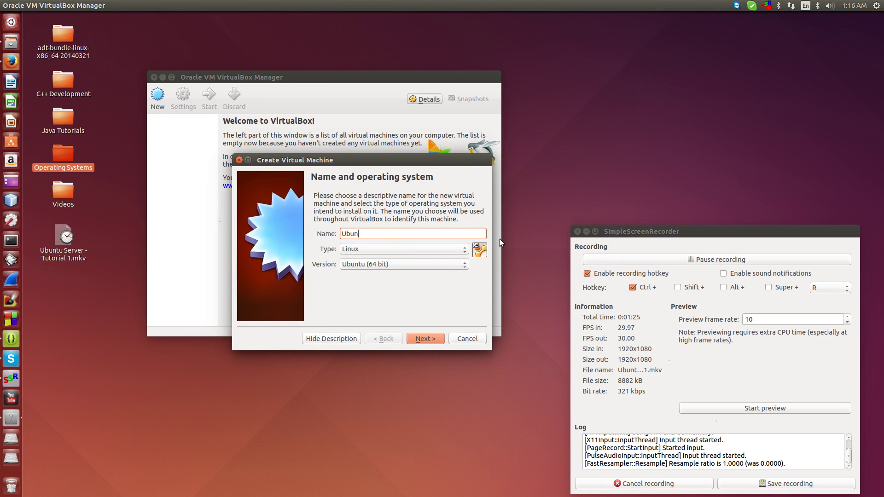
{"action": "type", "text": "tu Server"}
{"action": "left_click", "coordinate": [721, 259]}
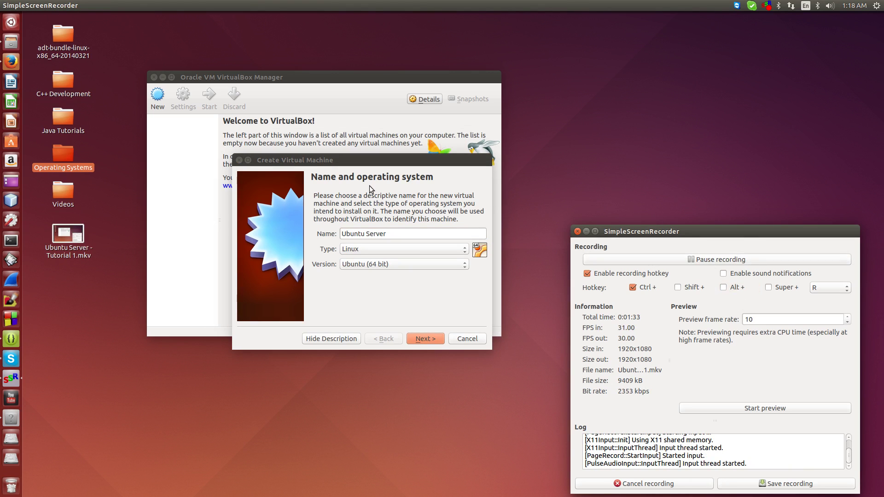
Set the machine's type to Linux and version to Ubuntu (64 bit), checking it against the server ISO's file name in the Operating Systems folder.
{"action": "triple_click", "coordinate": [429, 236]}
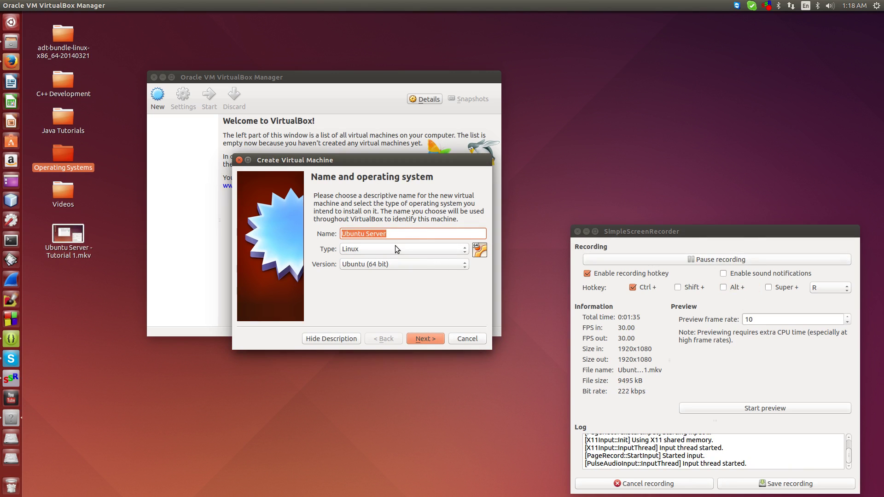
{"action": "left_click", "coordinate": [361, 248]}
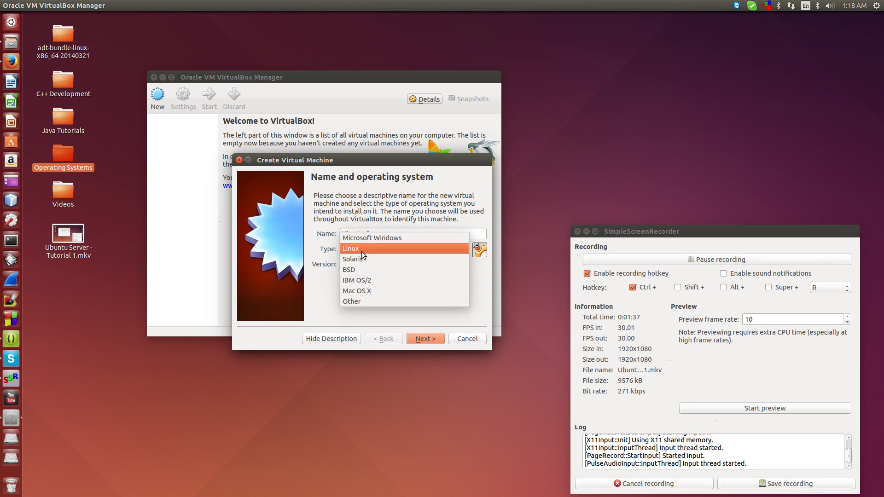
{"action": "left_click", "coordinate": [356, 250]}
{"action": "left_click", "coordinate": [362, 264]}
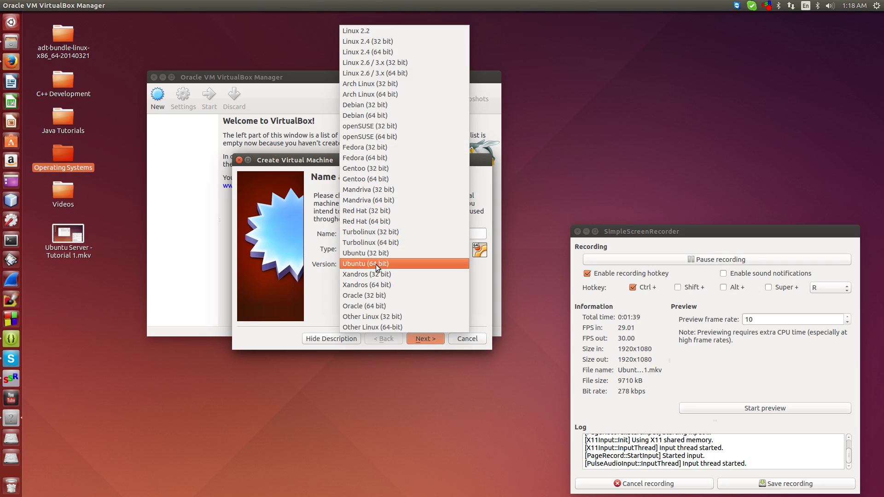
{"action": "left_click", "coordinate": [375, 264]}
{"action": "double_click", "coordinate": [68, 164]}
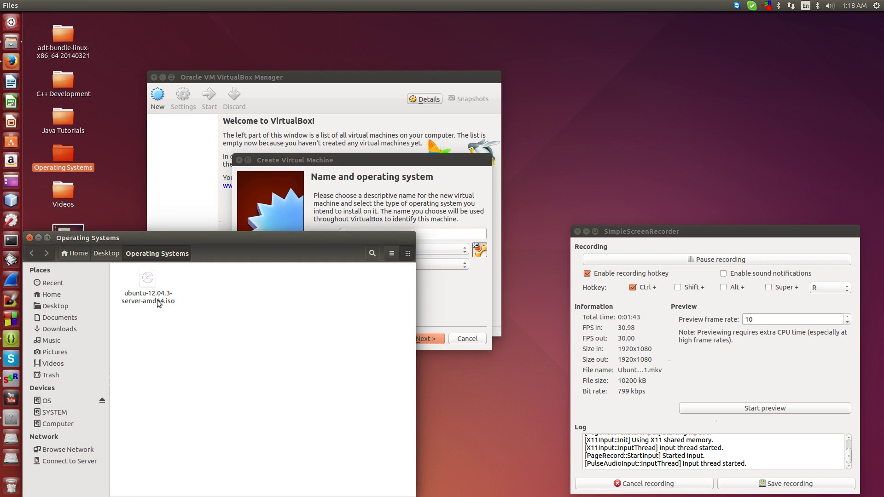
{"action": "left_click", "coordinate": [29, 237]}
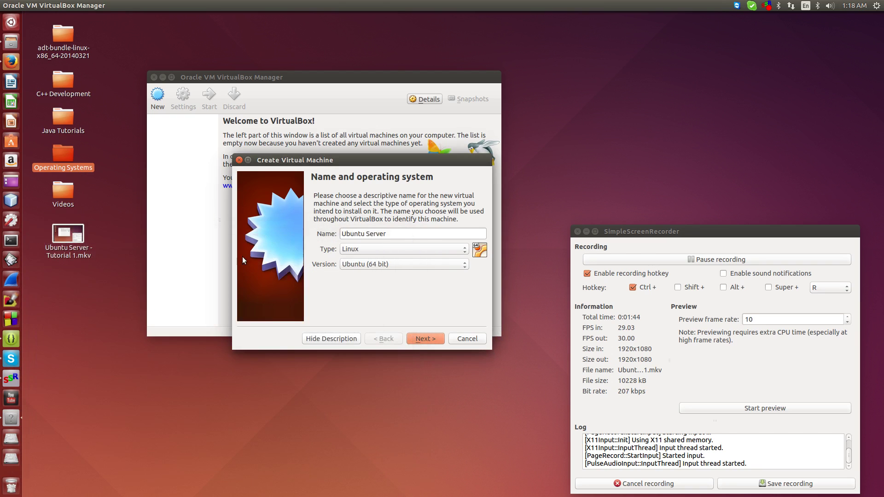
{"action": "left_click", "coordinate": [419, 338]}
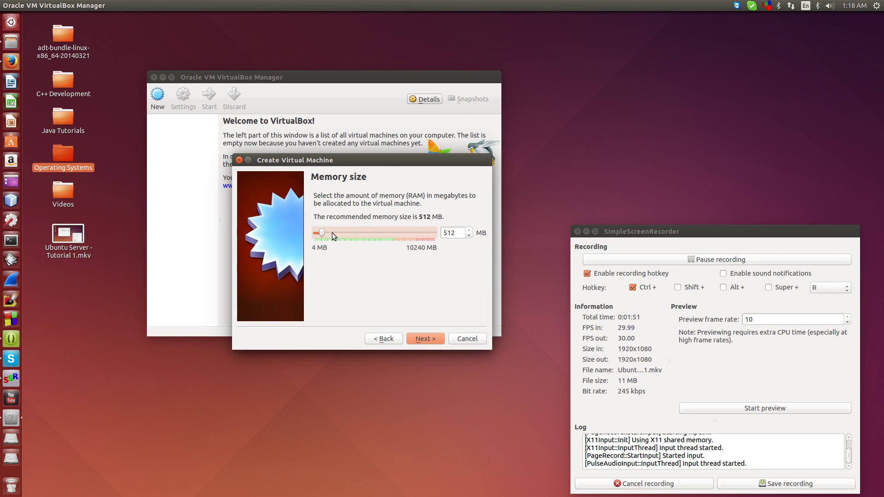
Set the virtual machine's memory size to 1024 MB and continue to the hard drive options.
{"action": "key", "text": "Tab"}
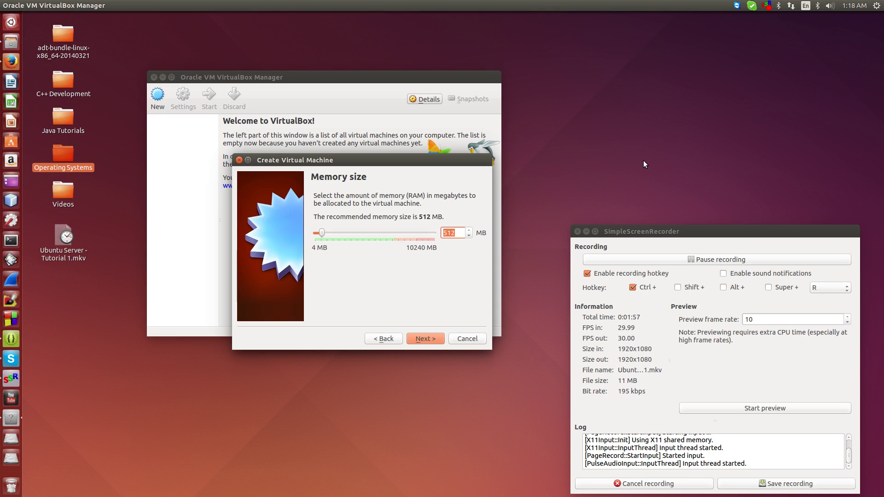
{"action": "type", "text": "1024"}
{"action": "left_click", "coordinate": [429, 338]}
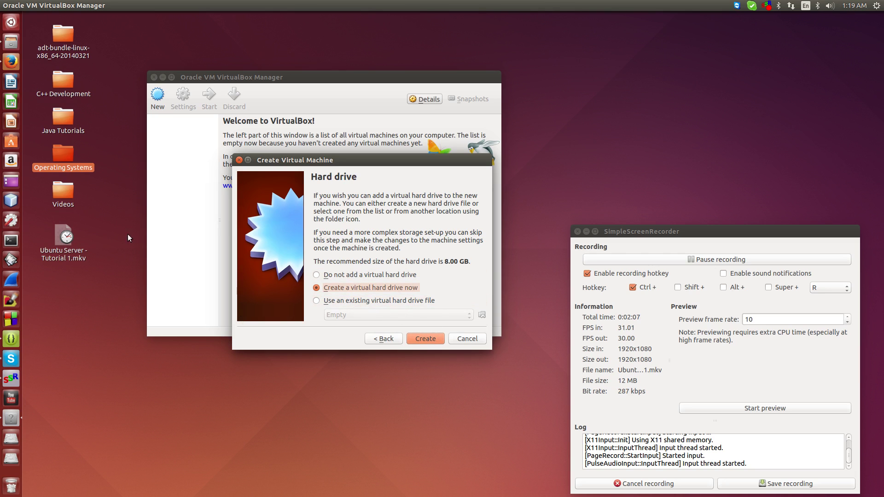
Create a dynamically allocated VDI virtual hard drive named Ubuntu Server with a size of 8.00 GB.
{"action": "left_click", "coordinate": [418, 342]}
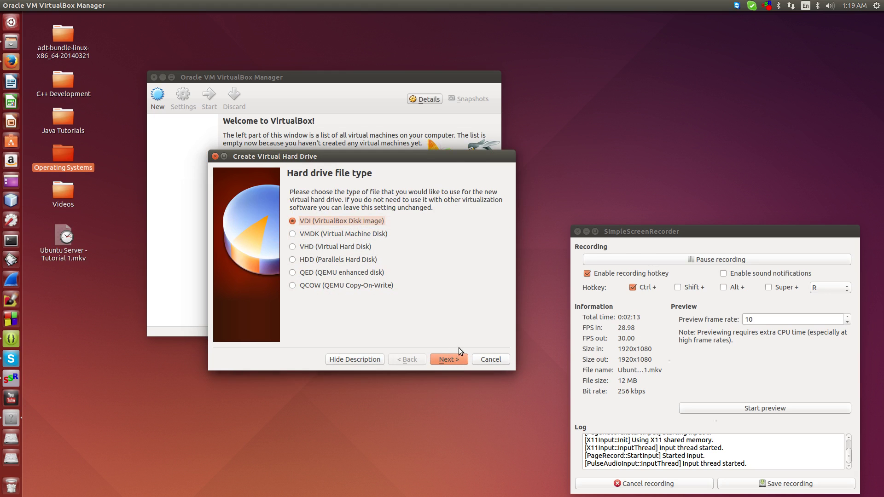
{"action": "left_click", "coordinate": [454, 360]}
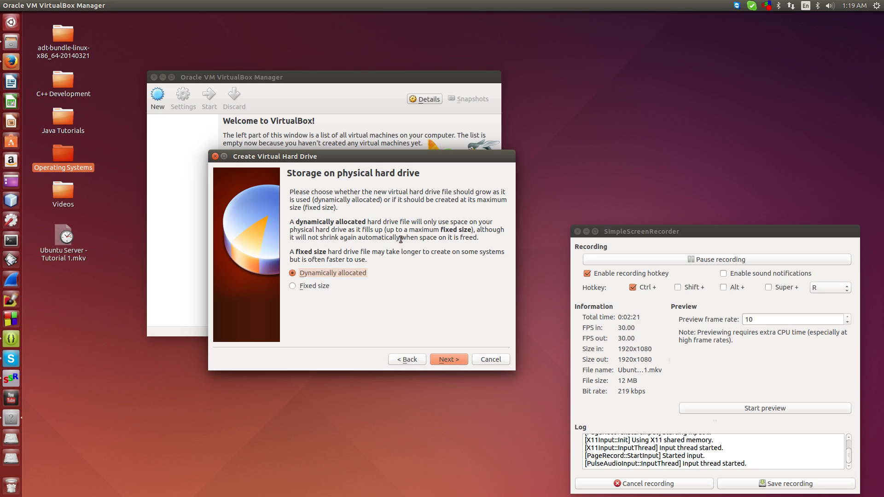
{"action": "left_click", "coordinate": [444, 355]}
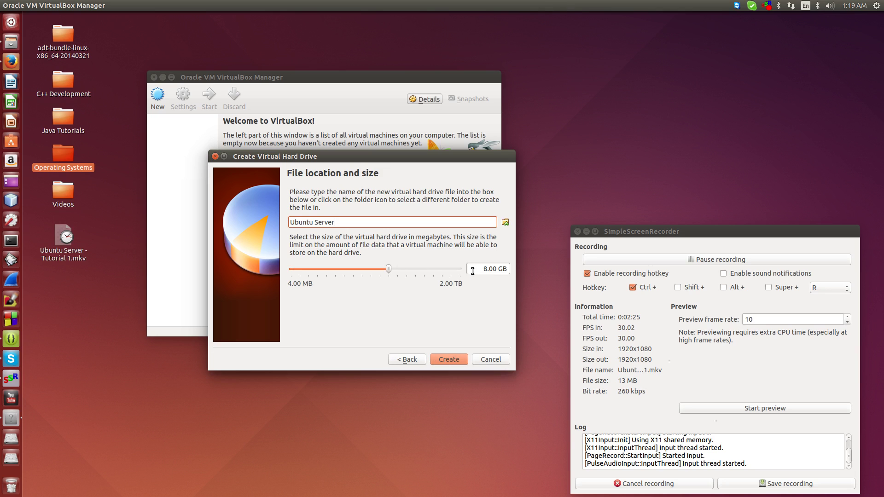
{"action": "key", "text": "Tab"}
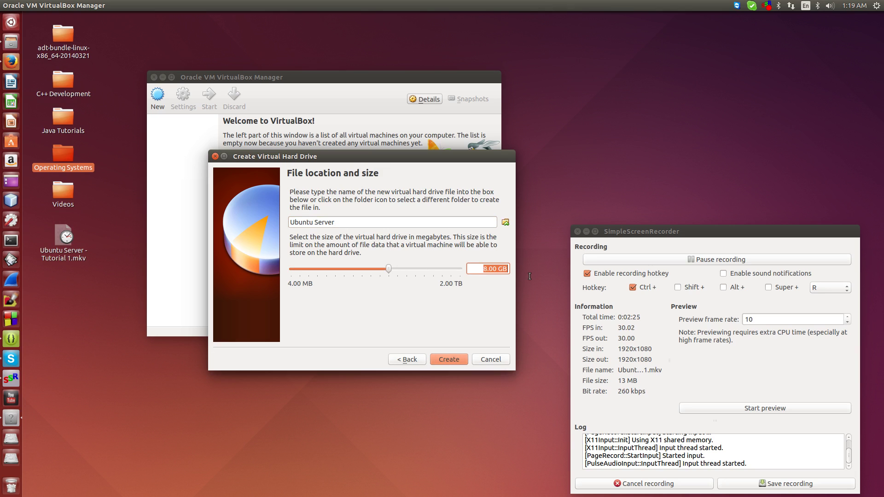
{"action": "left_click", "coordinate": [463, 359]}
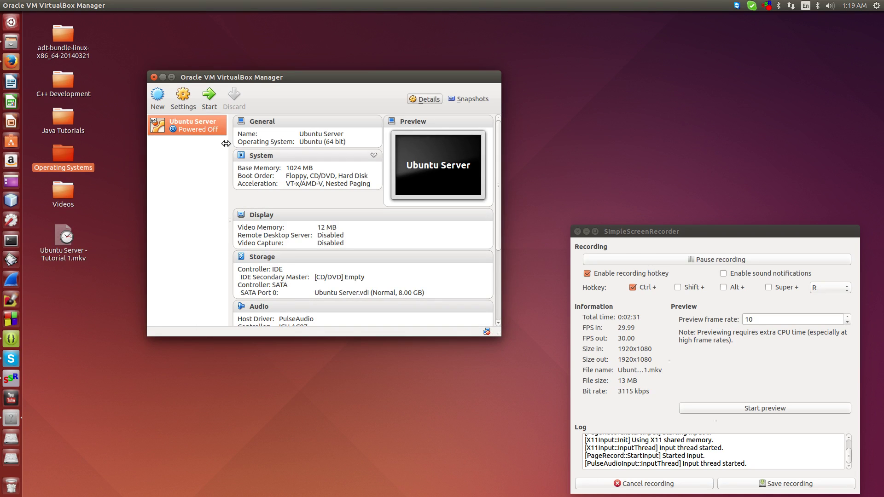
Start the Ubuntu Server machine with ubuntu-12.04.3-server-amd64.iso from the desktop's Operating Systems folder as its start-up disk.
{"action": "left_click", "coordinate": [206, 102]}
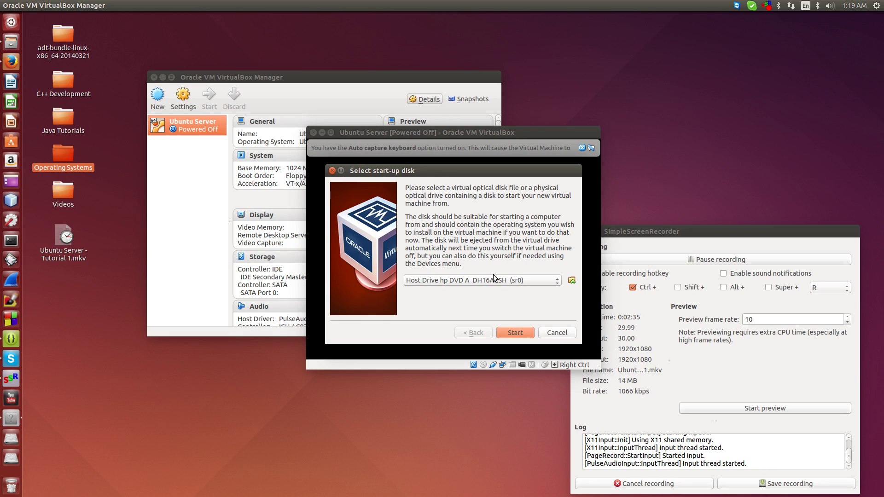
{"action": "left_click", "coordinate": [571, 280]}
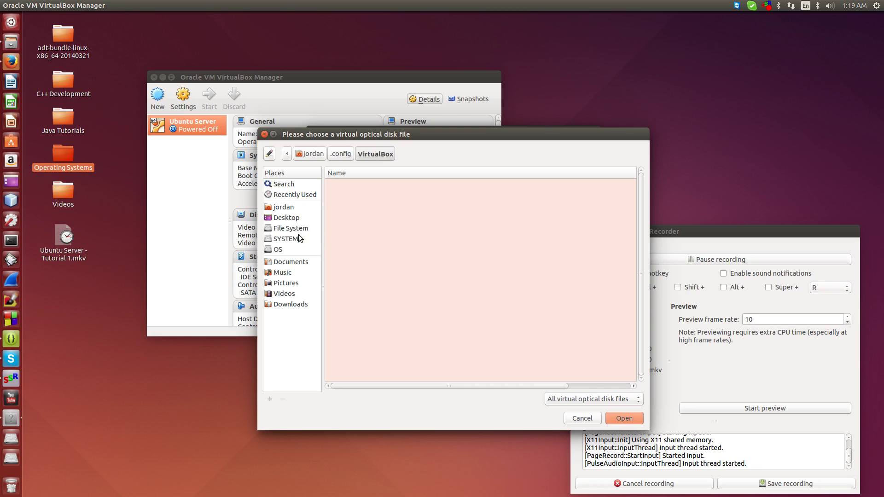
{"action": "left_click", "coordinate": [290, 219]}
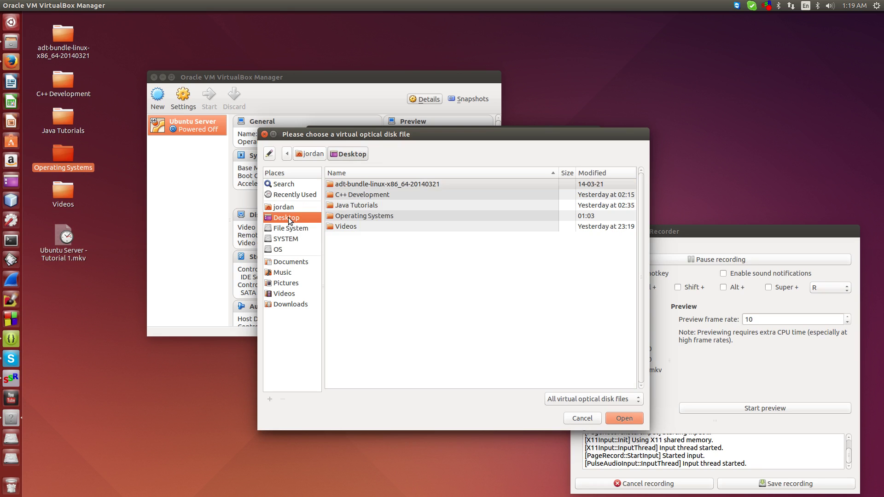
{"action": "double_click", "coordinate": [355, 217]}
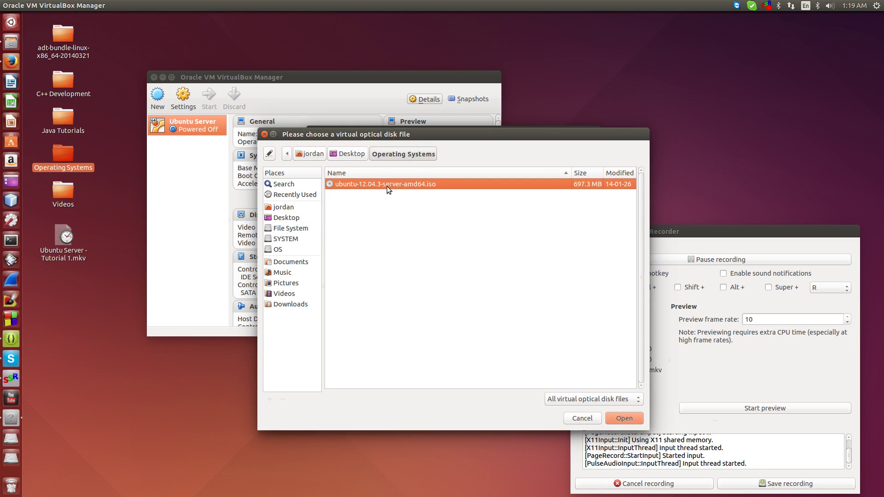
{"action": "key", "text": "Return"}
{"action": "left_click", "coordinate": [527, 334]}
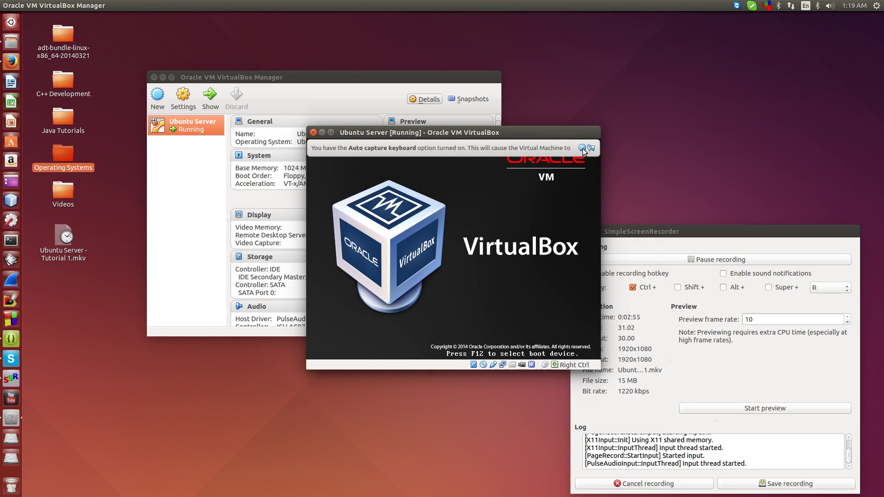
Dismiss the keyboard capture notice, reposition the virtual machine window, and choose English as the boot menu language.
{"action": "left_click", "coordinate": [582, 148]}
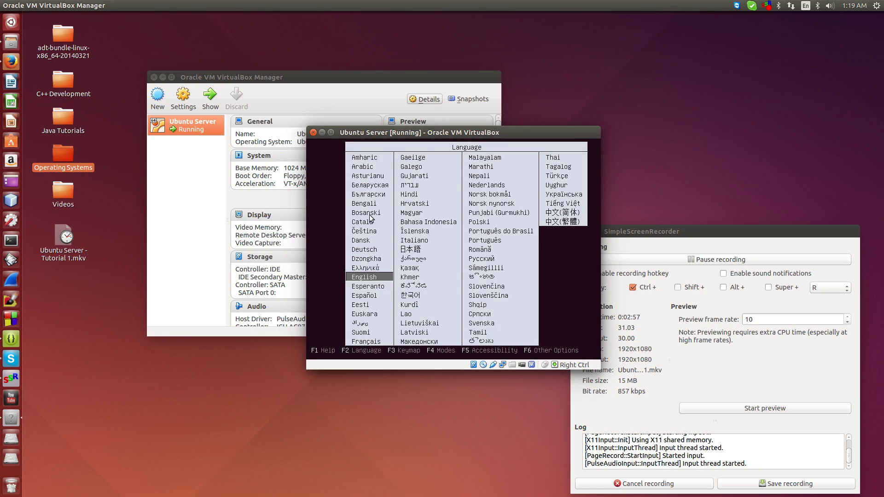
{"action": "left_click_drag", "start_coordinate": [484, 134], "coordinate": [437, 105]}
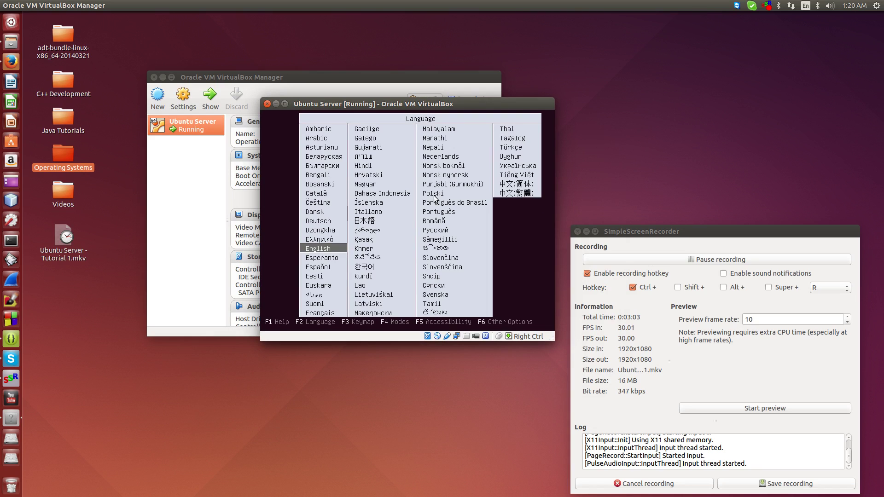
{"action": "key", "text": "Return"}
Look through the disc's boot options and start Install Ubuntu Server.
{"action": "key", "text": "Down"}
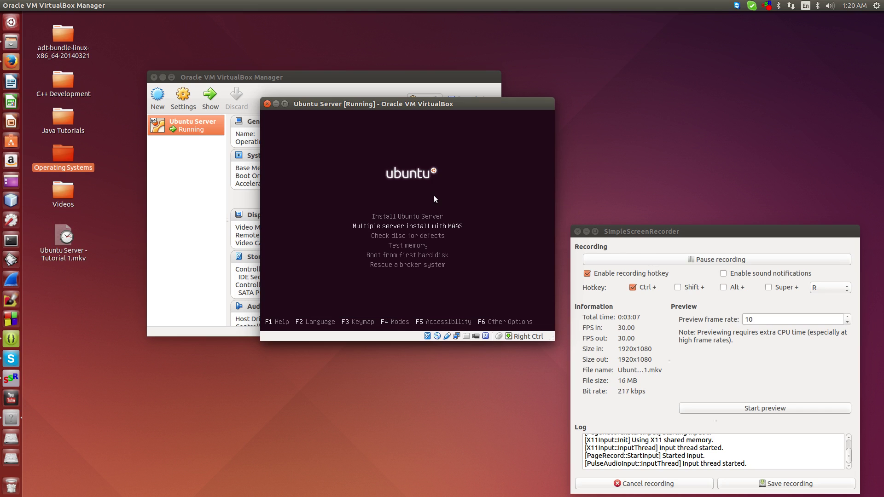
{"action": "key", "text": "Down"}
{"action": "key", "text": "Down"}
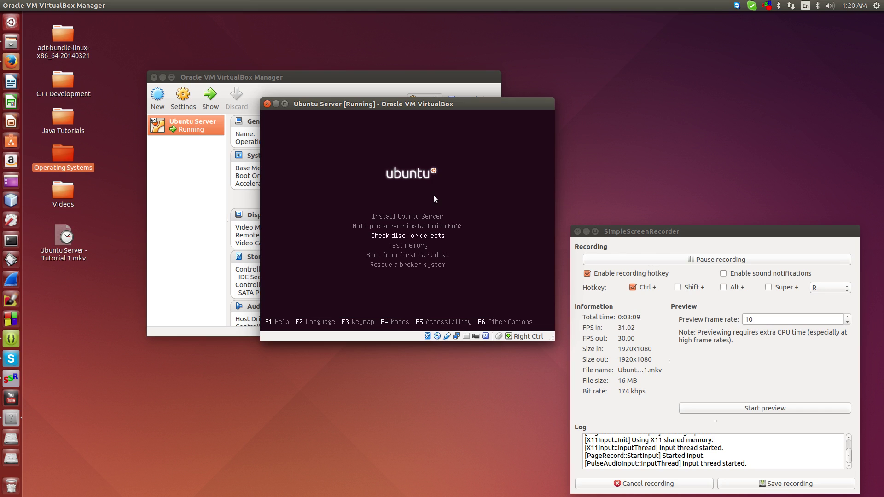
{"action": "key", "text": "Down"}
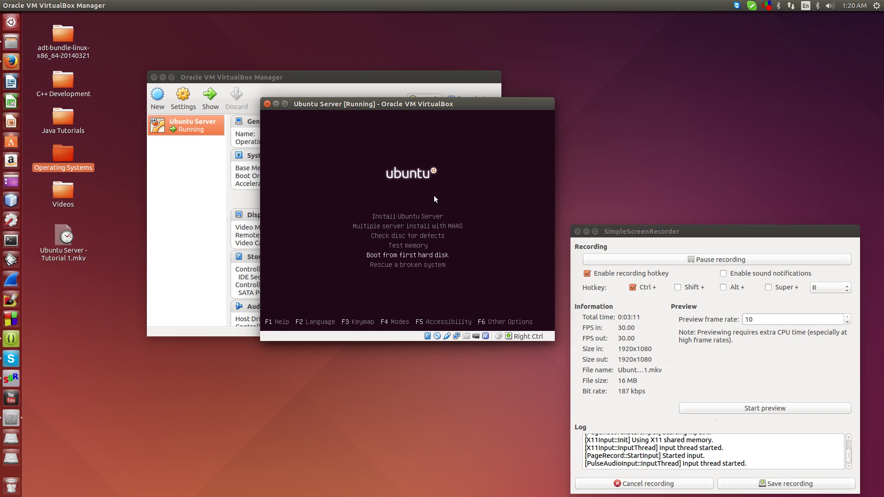
{"action": "key", "text": "Down"}
{"action": "key", "text": "Up"}
{"action": "key", "text": "Up"}
{"action": "key", "text": "Up"}
{"action": "key", "text": "Up"}
{"action": "key", "text": "Up"}
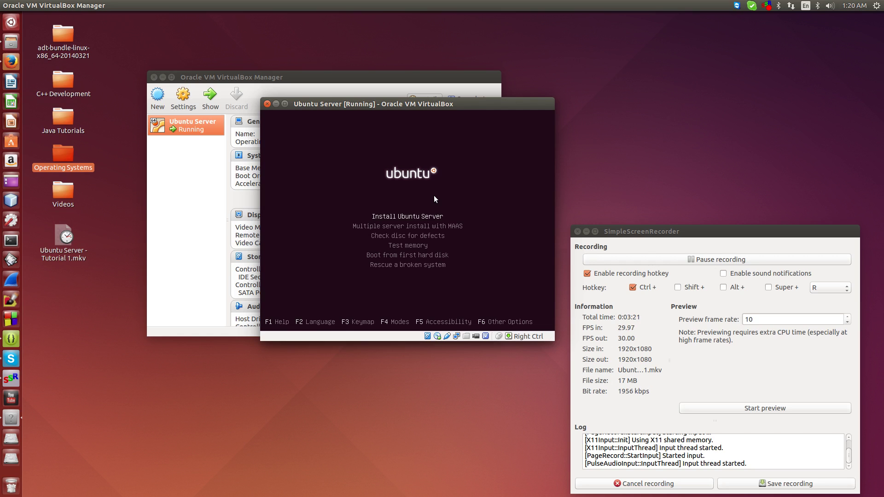
{"action": "key", "text": "Return"}
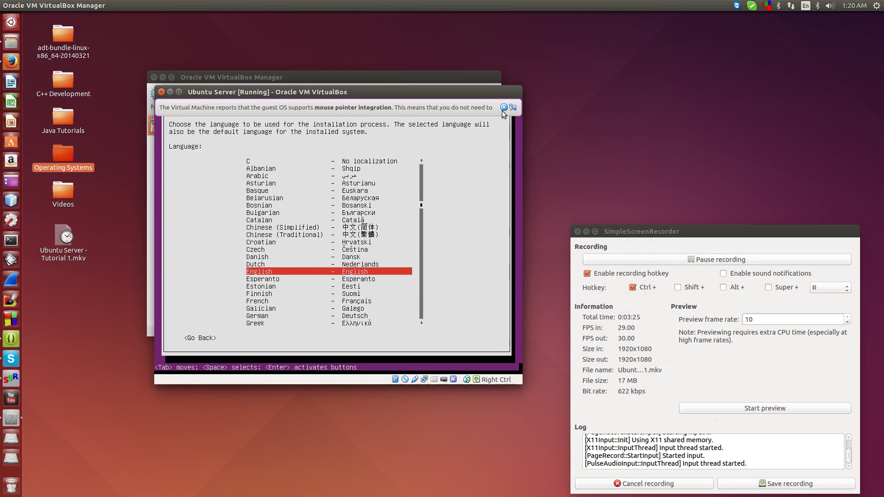
Dismiss the mouse integration notice, then choose English as the installation language and Canada as the location.
{"action": "left_click", "coordinate": [504, 108]}
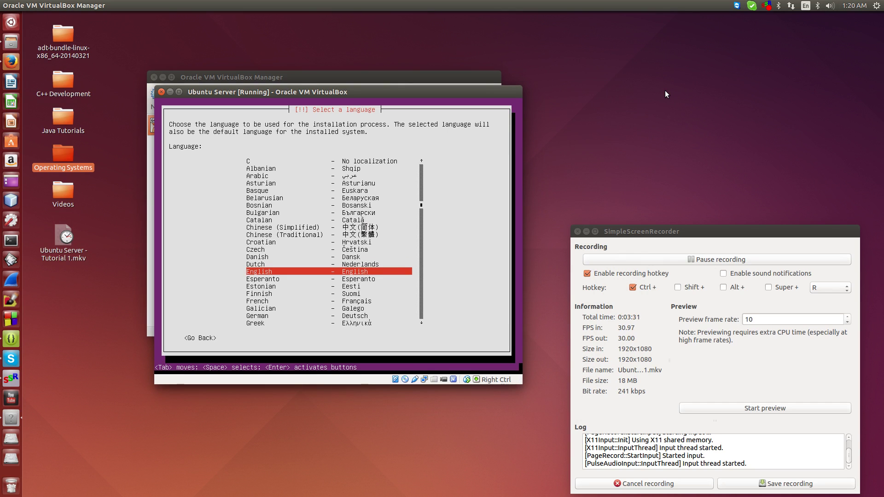
{"action": "key", "text": "Return"}
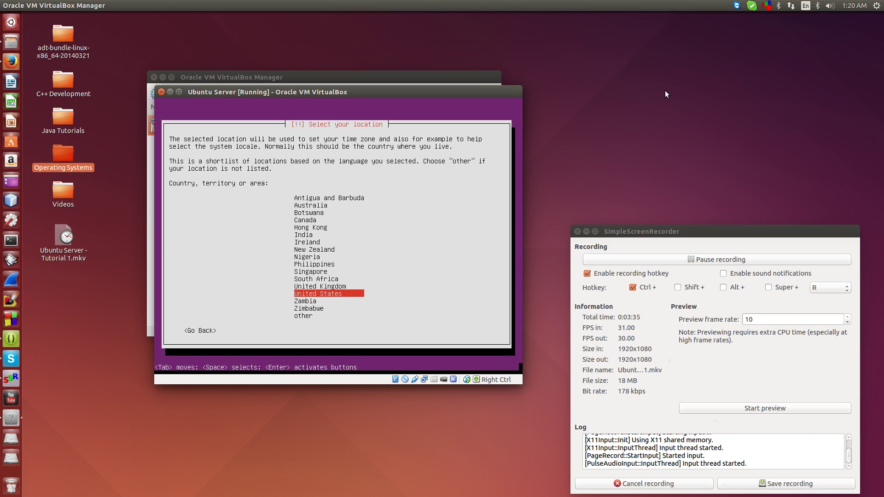
{"action": "key", "text": "Up"}
{"action": "key", "text": "Up"}
{"action": "key", "text": "Up"}
{"action": "key", "text": "Up"}
{"action": "key", "text": "Up"}
{"action": "key", "text": "Up"}
{"action": "key", "text": "Up"}
{"action": "key", "text": "Up"}
{"action": "key", "text": "Up"}
{"action": "key", "text": "Up"}
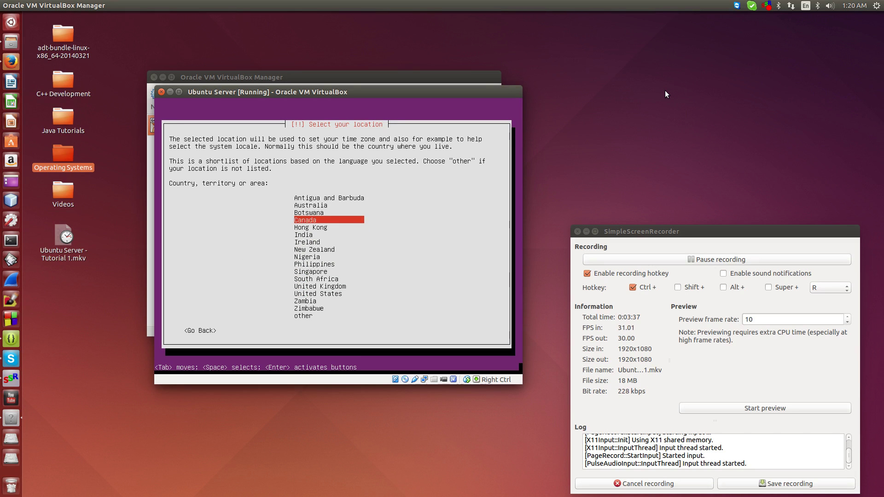
{"action": "key", "text": "Return"}
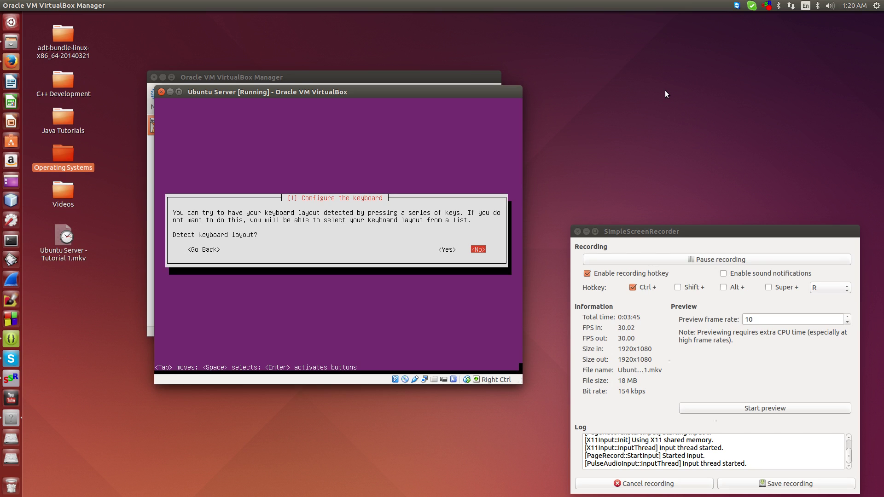
Run the keyboard layout detection, answer its key questions, and accept the "us" layout.
{"action": "key", "text": "Left"}
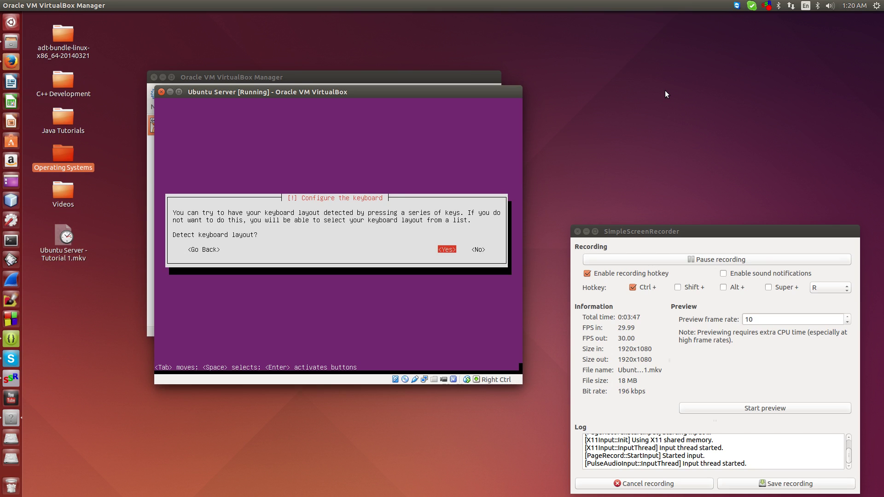
{"action": "key", "text": "Return"}
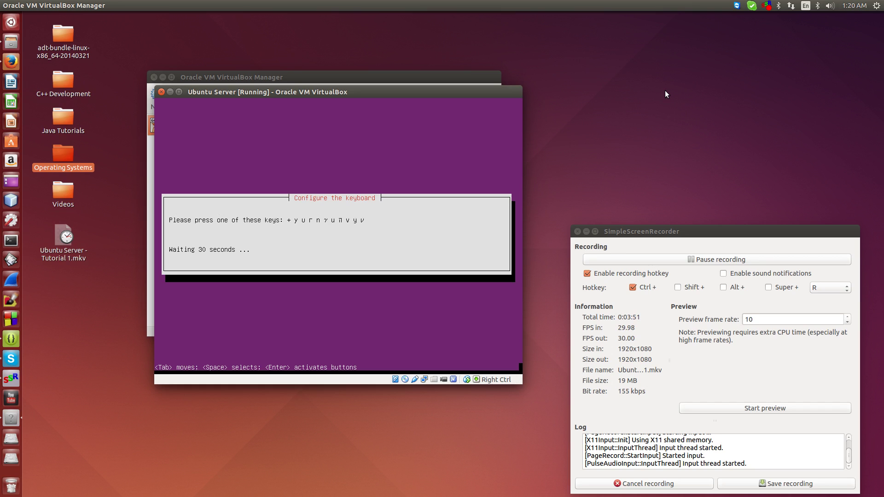
{"action": "key", "text": "j"}
{"action": "key", "text": "y"}
{"action": "key", "text": "q"}
{"action": "key", "text": "z"}
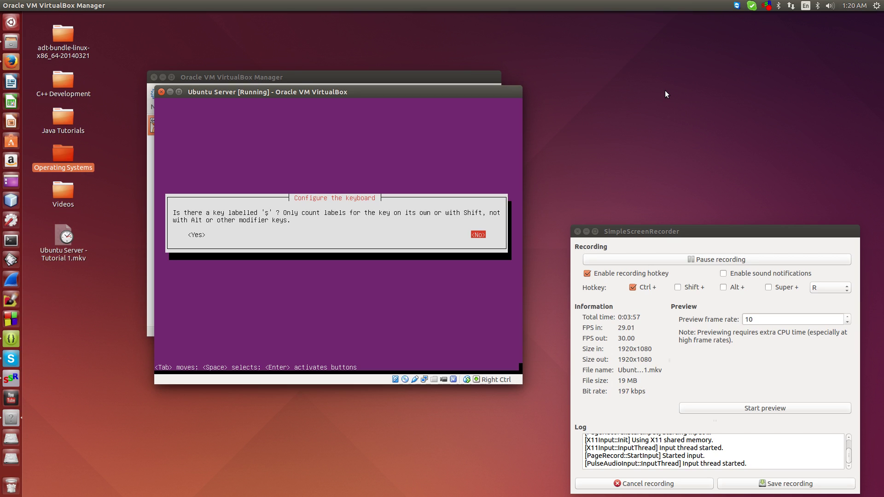
{"action": "key", "text": "Return"}
{"action": "key", "text": "Return"}
{"action": "key", "text": "Return"}
{"action": "key", "text": "Return"}
{"action": "key", "text": "Return"}
{"action": "key", "text": "Return"}
{"action": "key", "text": "Return"}
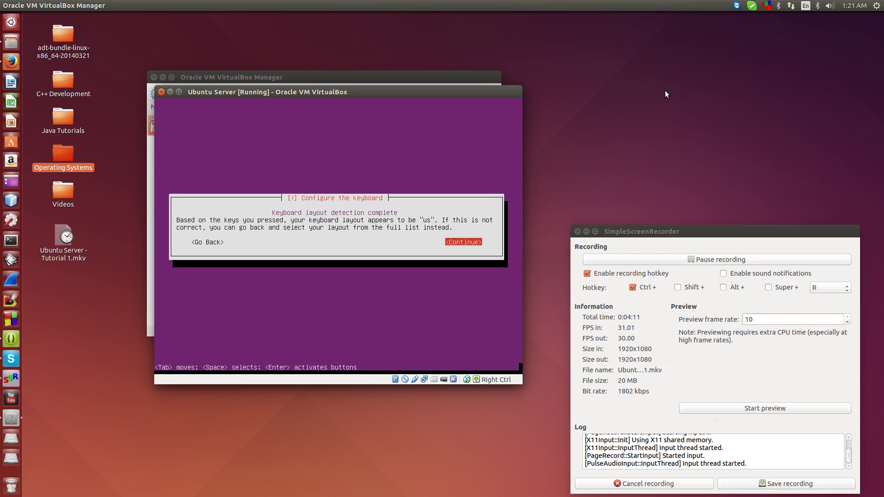
{"action": "key", "text": "Return"}
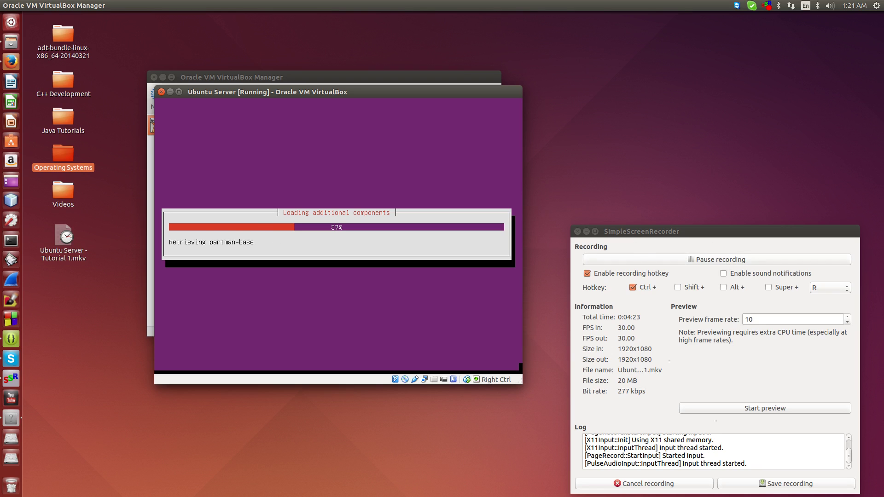
{"action": "left_click", "coordinate": [697, 260]}
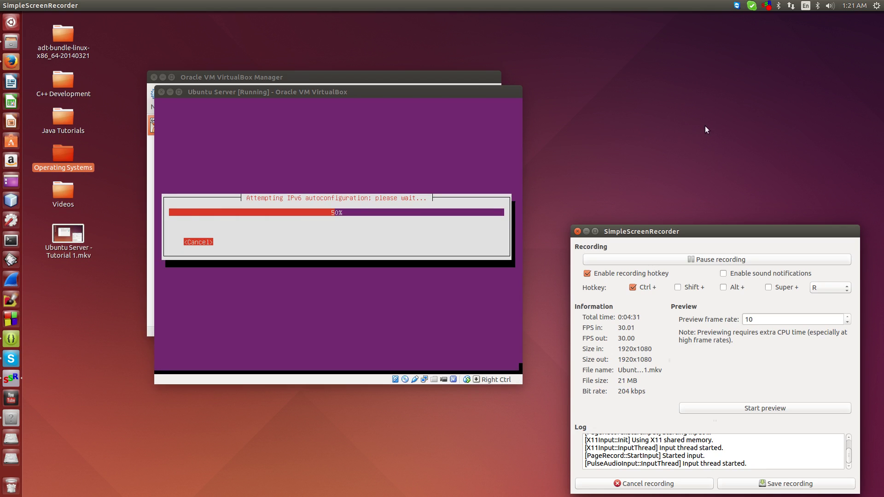
Replace the default hostname with youtube and continue to the user account setup.
{"action": "left_click_drag", "start_coordinate": [478, 101], "coordinate": [485, 141]}
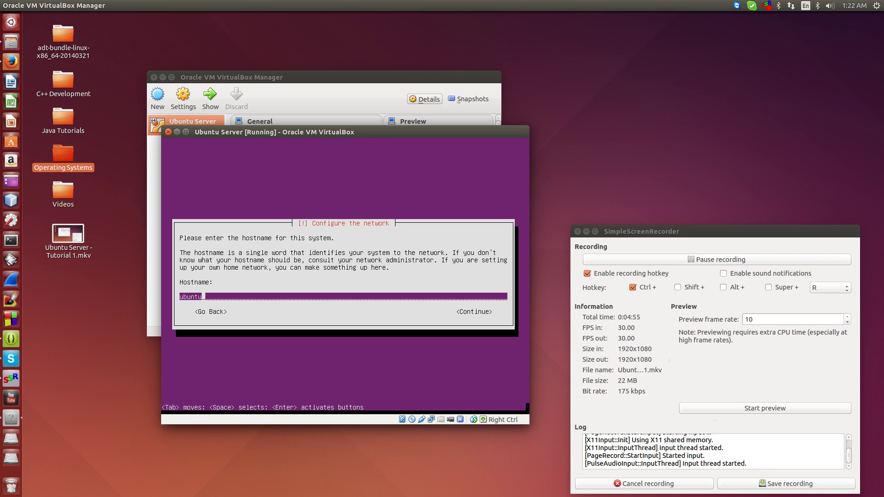
{"action": "key", "text": "BackSpace"}
{"action": "key", "text": "BackSpace"}
{"action": "key", "text": "BackSpace"}
{"action": "key", "text": "BackSpace"}
{"action": "key", "text": "BackSpace"}
{"action": "key", "text": "BackSpace"}
{"action": "type", "text": "youtube"}
{"action": "key", "text": "Tab"}
{"action": "key", "text": "Return"}
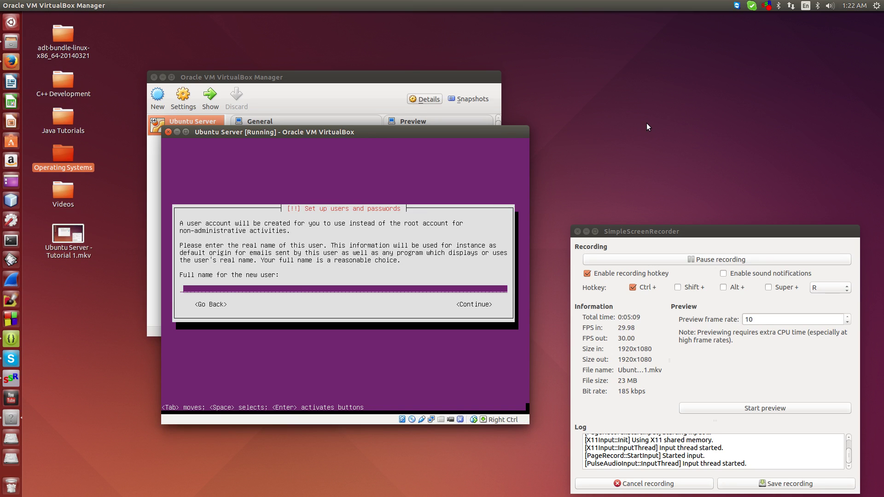
Enter the new user's full name and accept the suggested username for the account.
{"action": "type", "text": "c4n"}
{"action": "key", "text": "Tab"}
{"action": "key", "text": "Return"}
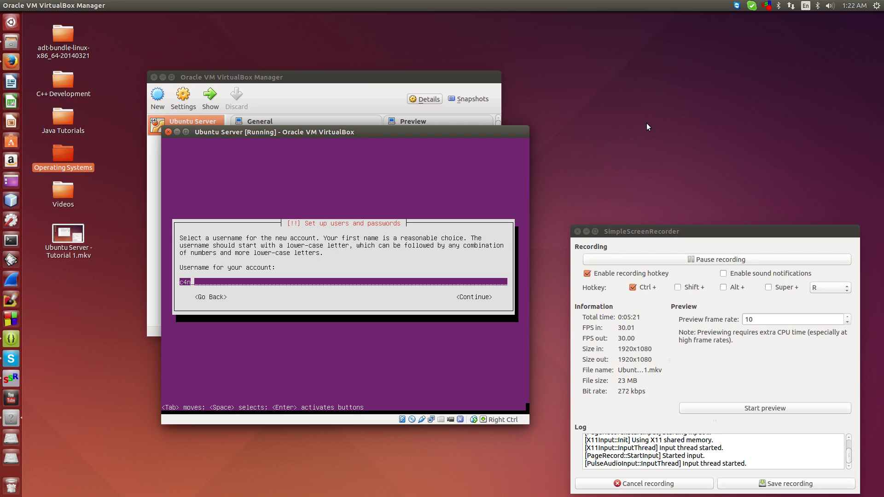
{"action": "key", "text": "Tab"}
{"action": "key", "text": "Return"}
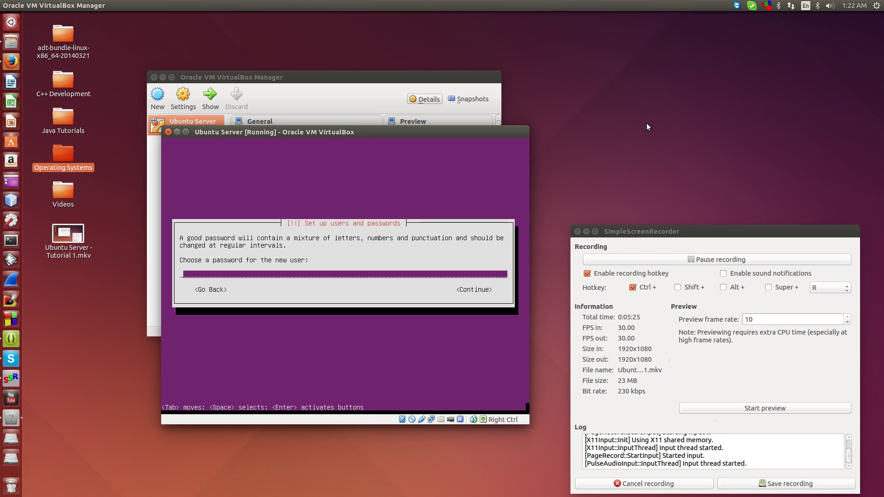
Enter the new user's password, re-enter it for verification, and agree to use the weak password.
{"action": "type", "text": "*******"}
{"action": "key", "text": "Return"}
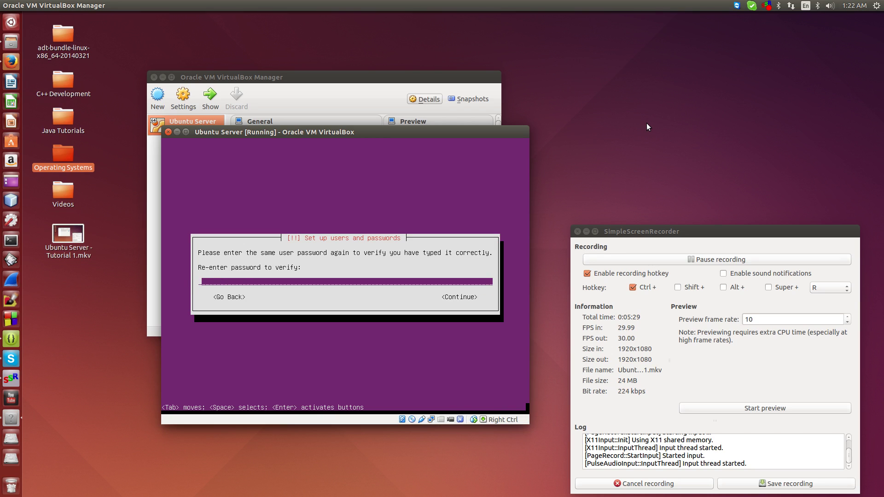
{"action": "type", "text": "*******"}
{"action": "key", "text": "Tab"}
{"action": "key", "text": "Return"}
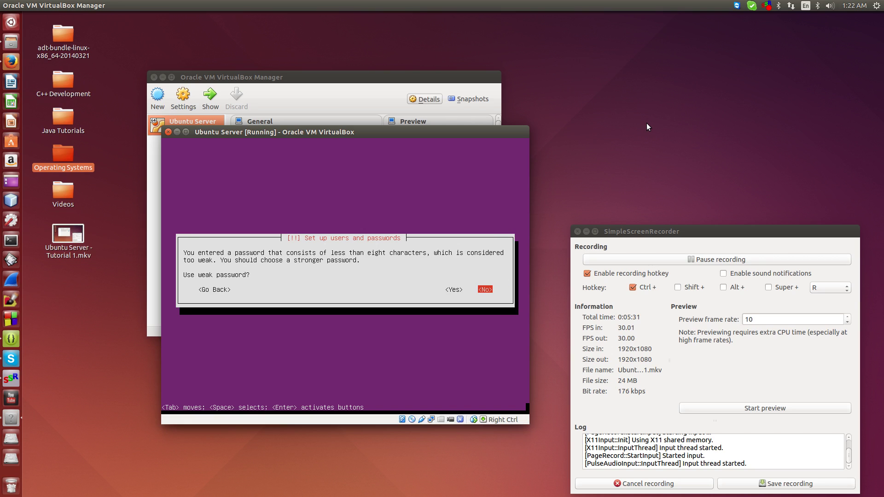
{"action": "key", "text": "Left"}
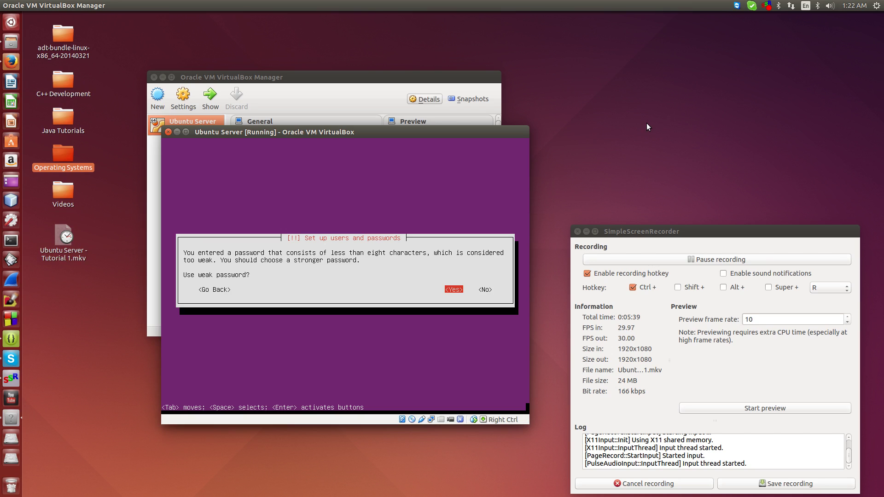
{"action": "key", "text": "Return"}
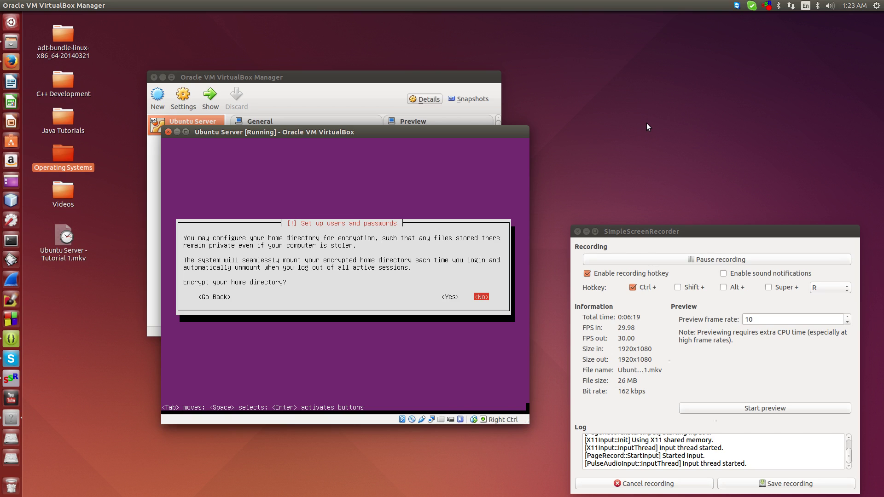
Choose to encrypt the new user's home directory.
{"action": "key", "text": "Left"}
{"action": "key", "text": "Return"}
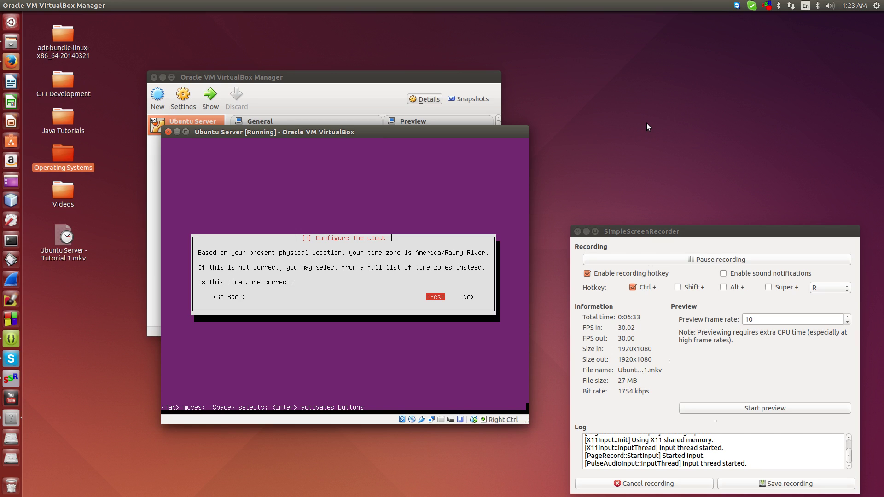
Reject the proposed America/Rainy_River time zone and select Winnipeg from the full time zone list.
{"action": "key", "text": "Tab"}
{"action": "key", "text": "Return"}
{"action": "key", "text": "Up"}
{"action": "key", "text": "Up"}
{"action": "key", "text": "Up"}
{"action": "key", "text": "Up"}
{"action": "key", "text": "Up"}
{"action": "key", "text": "Up"}
{"action": "key", "text": "Up"}
{"action": "key", "text": "Up"}
{"action": "key", "text": "Up"}
{"action": "key", "text": "Up"}
{"action": "key", "text": "Up"}
{"action": "key", "text": "Up"}
{"action": "key", "text": "Up"}
{"action": "key", "text": "Up"}
{"action": "key", "text": "Up"}
{"action": "key", "text": "Up"}
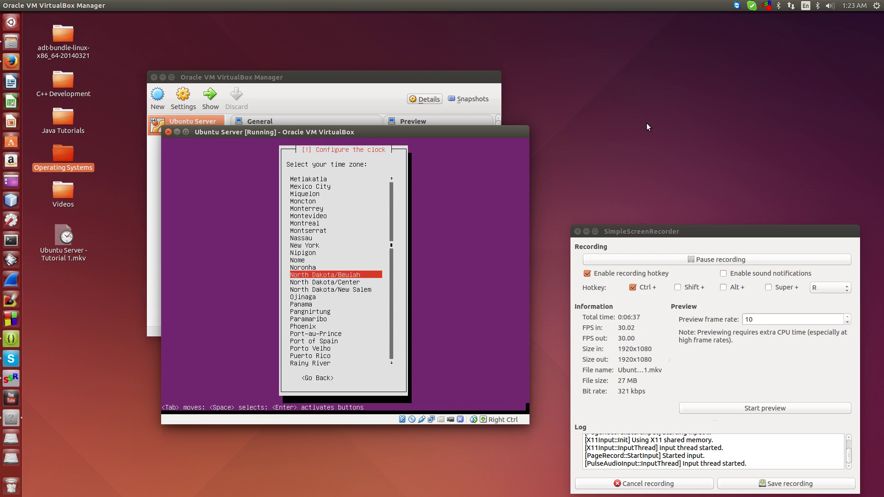
{"action": "key", "text": "Down"}
{"action": "key", "text": "Down"}
{"action": "key", "text": "Down"}
{"action": "key", "text": "Down"}
{"action": "key", "text": "Down"}
{"action": "key", "text": "Down"}
{"action": "key", "text": "Down"}
{"action": "key", "text": "Down"}
{"action": "key", "text": "Down"}
{"action": "key", "text": "Down"}
{"action": "key", "text": "Down"}
{"action": "key", "text": "Down"}
{"action": "key", "text": "Down"}
{"action": "key", "text": "Down"}
{"action": "key", "text": "Down"}
{"action": "key", "text": "Down"}
{"action": "key", "text": "Down"}
{"action": "key", "text": "Down"}
{"action": "key", "text": "Down"}
{"action": "key", "text": "Down"}
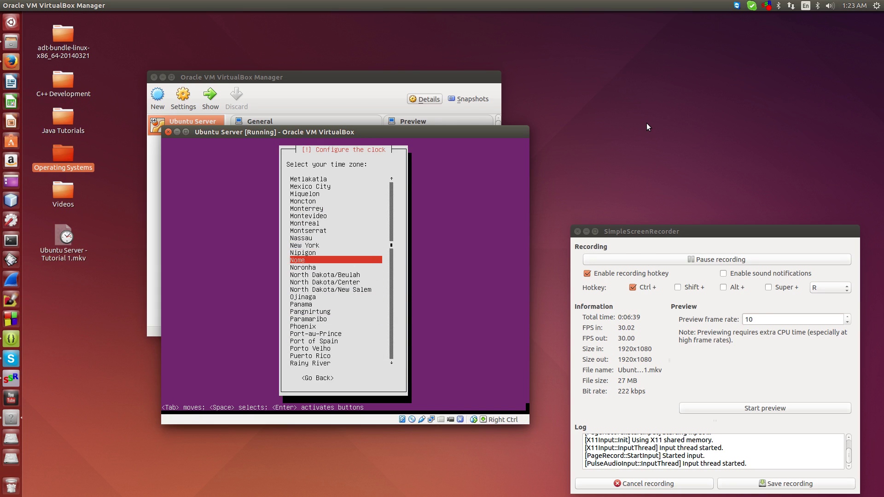
{"action": "key", "text": "Down"}
{"action": "key", "text": "Down"}
{"action": "key", "text": "Down"}
{"action": "key", "text": "Down"}
{"action": "key", "text": "Down"}
{"action": "key", "text": "Down"}
{"action": "key", "text": "Down"}
{"action": "key", "text": "Down"}
{"action": "key", "text": "Down"}
{"action": "key", "text": "Down"}
{"action": "key", "text": "Down"}
{"action": "key", "text": "Down"}
{"action": "key", "text": "Down"}
{"action": "key", "text": "Down"}
{"action": "key", "text": "Down"}
{"action": "key", "text": "Down"}
{"action": "key", "text": "Down"}
{"action": "key", "text": "Down"}
{"action": "key", "text": "Down"}
{"action": "key", "text": "Down"}
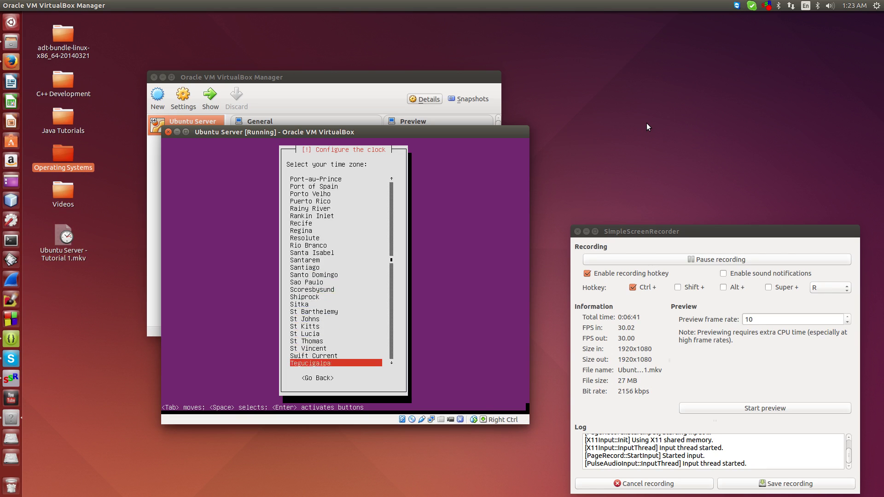
{"action": "key", "text": "Up"}
{"action": "key", "text": "Up"}
{"action": "key", "text": "Up"}
{"action": "key", "text": "Up"}
{"action": "key", "text": "Up"}
{"action": "key", "text": "Up"}
{"action": "key", "text": "Up"}
{"action": "key", "text": "Up"}
{"action": "key", "text": "Up"}
{"action": "key", "text": "Up"}
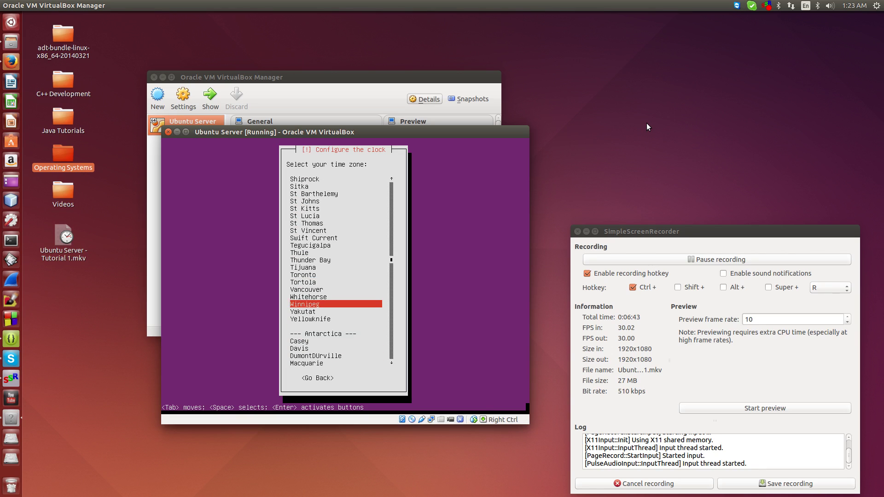
{"action": "key", "text": "Return"}
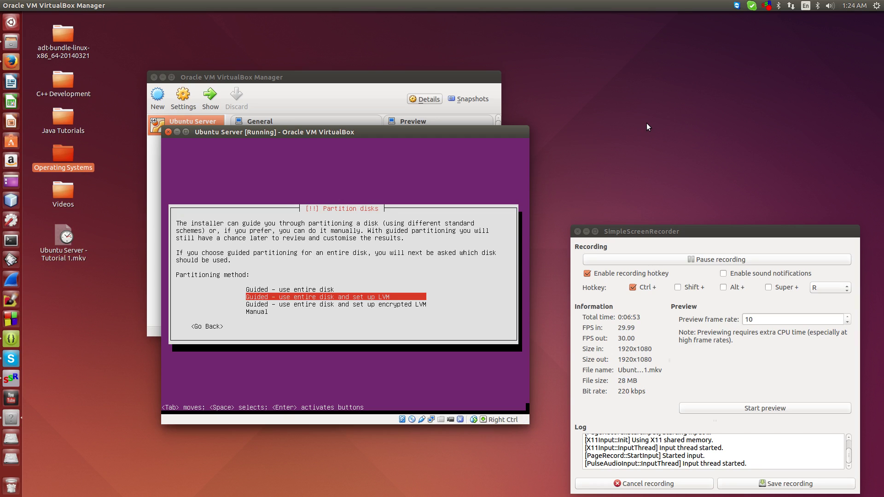
Choose guided partitioning of the entire disk with LVM on the SCSI3 (0,0,0) (sda) disk.
{"action": "key", "text": "Return"}
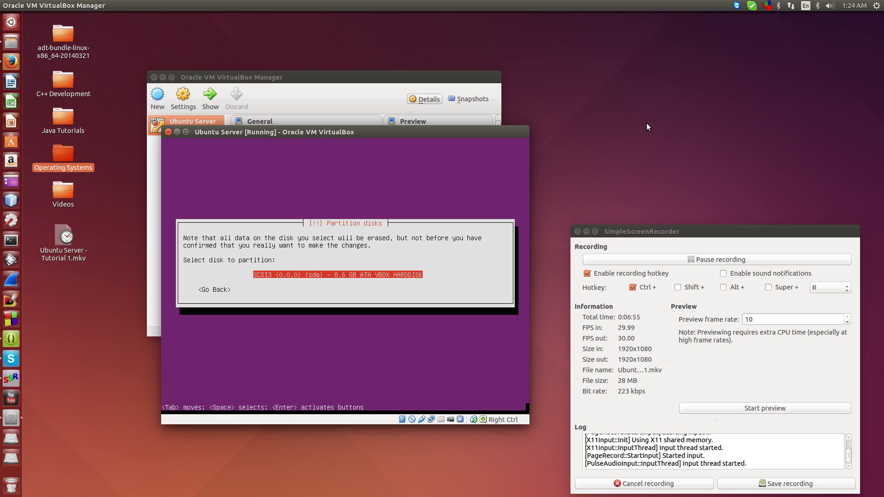
{"action": "key", "text": "Return"}
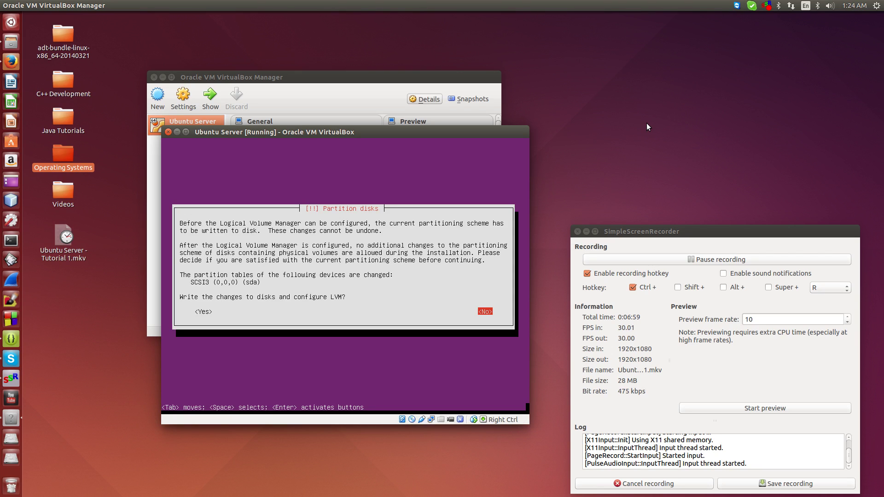
{"action": "key", "text": "Return"}
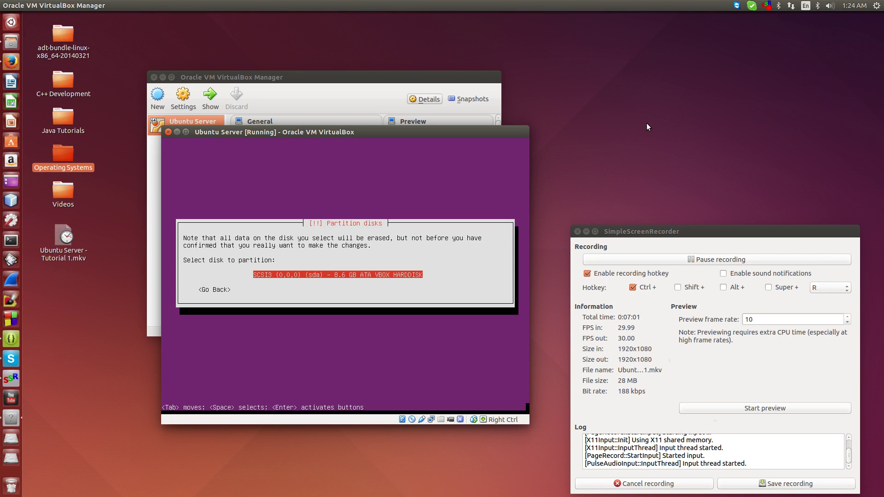
{"action": "key", "text": "Return"}
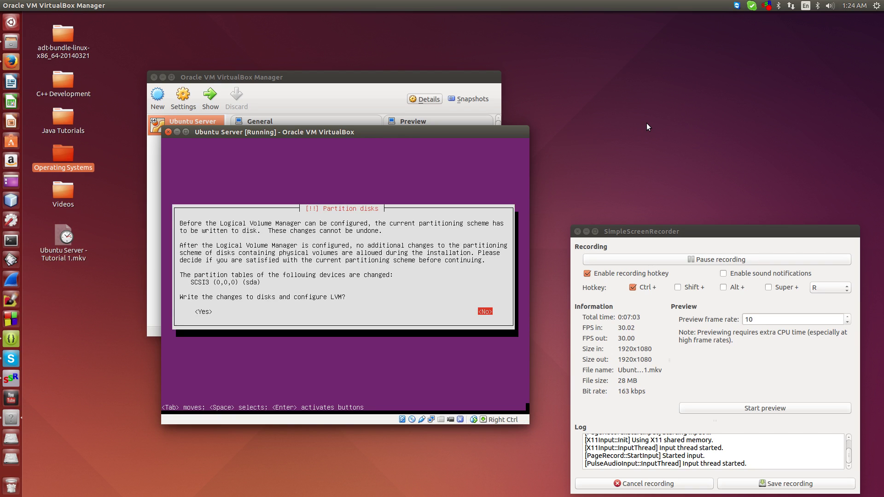
Write the partitioning and LVM changes to disk, using 8.3 GB of the volume group for guided partitioning.
{"action": "key", "text": "Tab"}
{"action": "key", "text": "Return"}
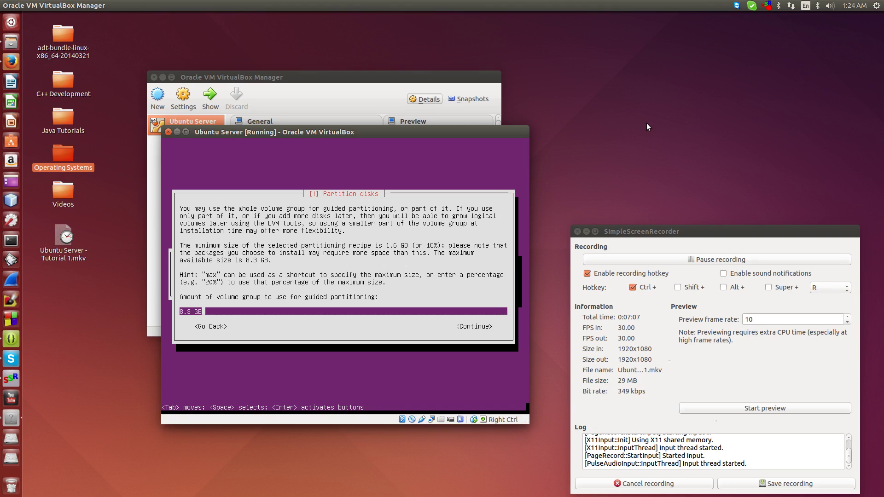
{"action": "key", "text": "Tab"}
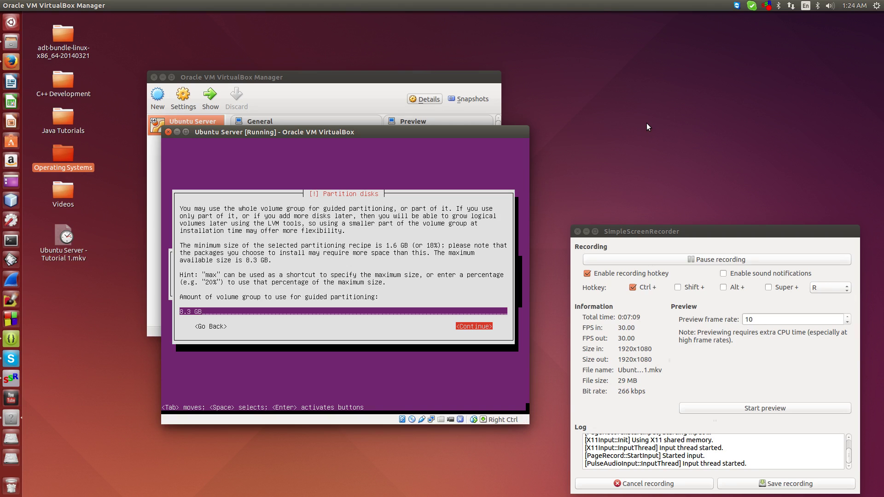
{"action": "key", "text": "Return"}
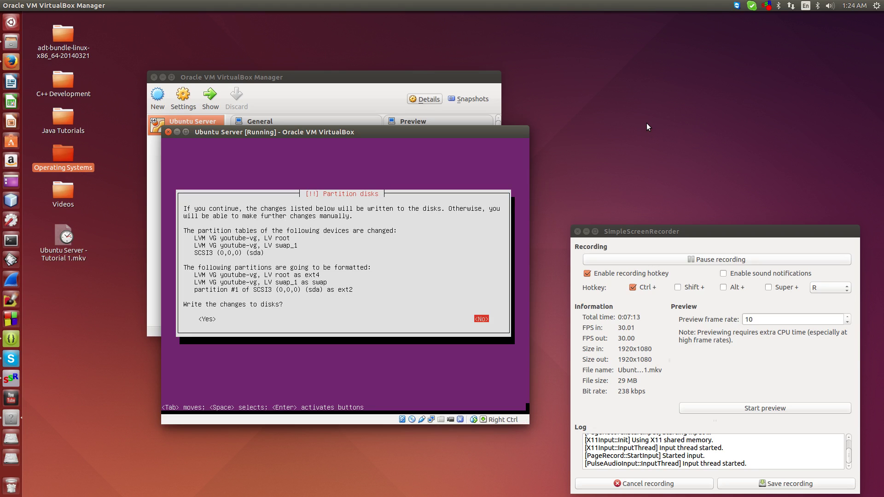
{"action": "key", "text": "Tab"}
{"action": "key", "text": "Return"}
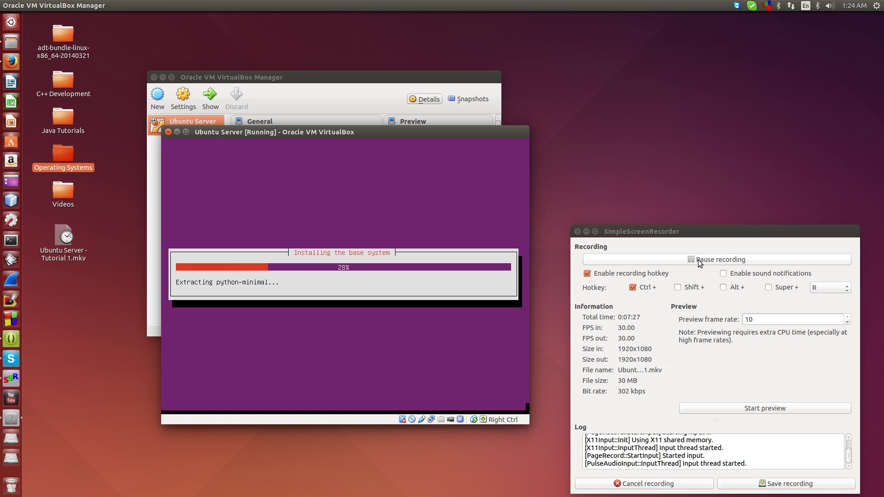
{"action": "left_click", "coordinate": [695, 260]}
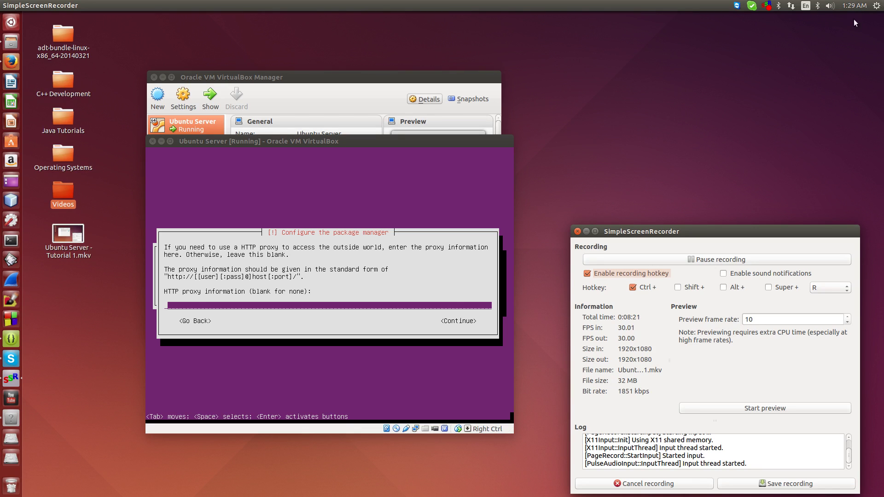
Leave the HTTP proxy information blank and continue configuring the package manager.
{"action": "key", "text": "alt+Tab"}
{"action": "key", "text": "Tab"}
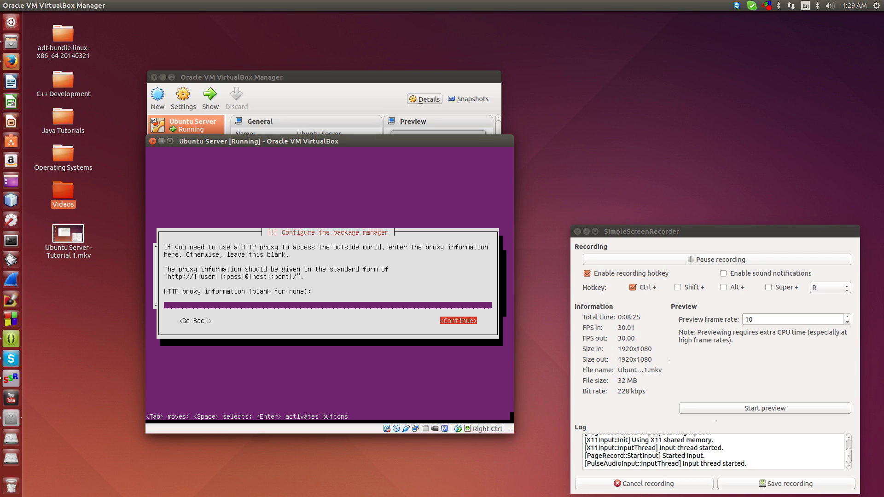
{"action": "key", "text": "Return"}
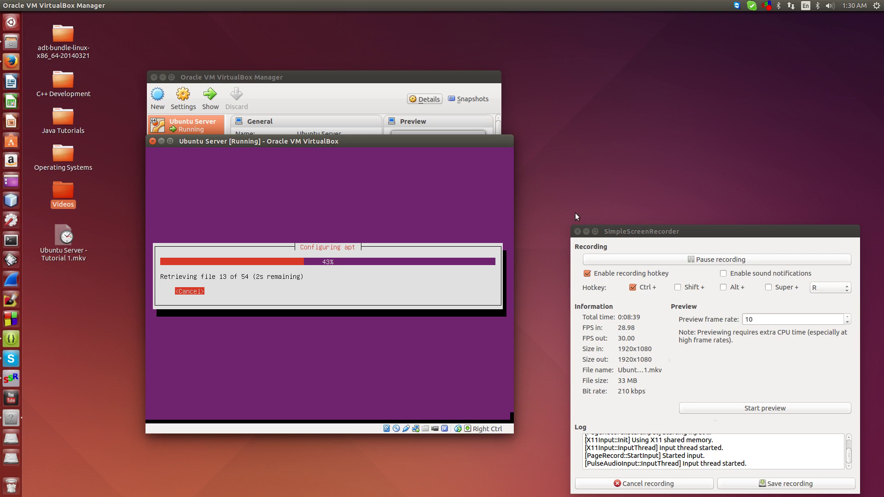
{"action": "left_click", "coordinate": [689, 262]}
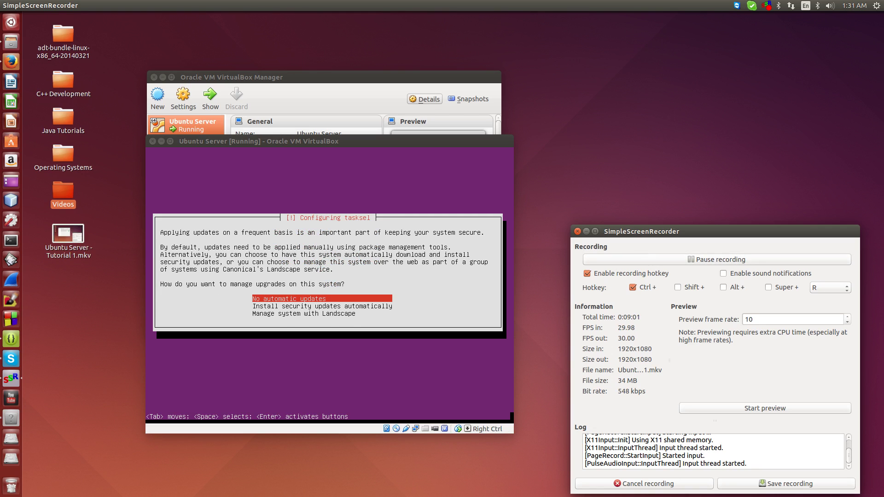
Choose to install security updates automatically for managing upgrades on the system.
{"action": "key", "text": "alt+Tab"}
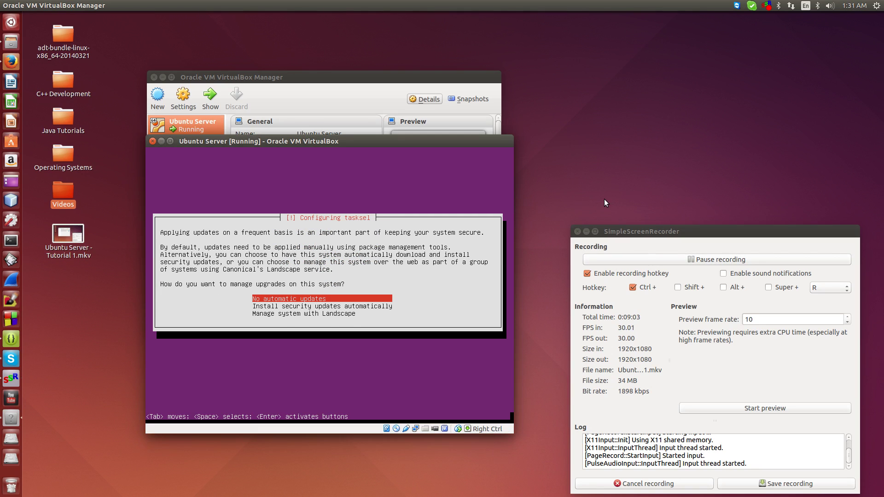
{"action": "key", "text": "Down"}
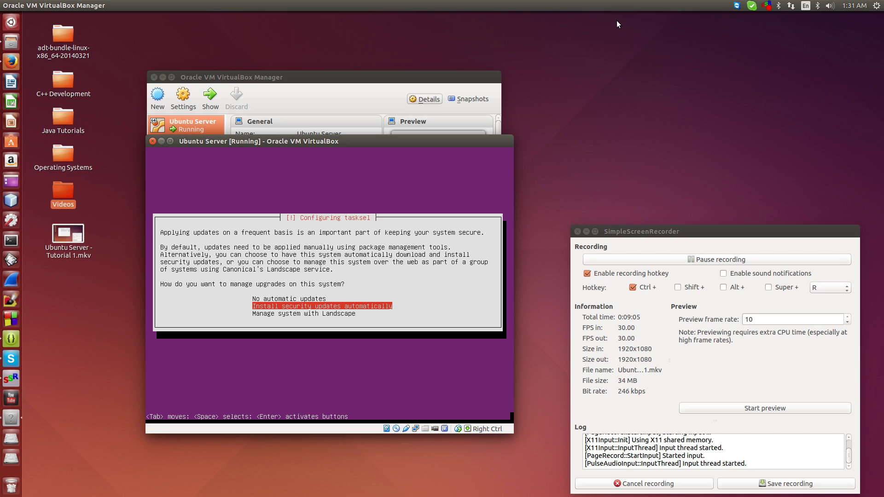
{"action": "key", "text": "Return"}
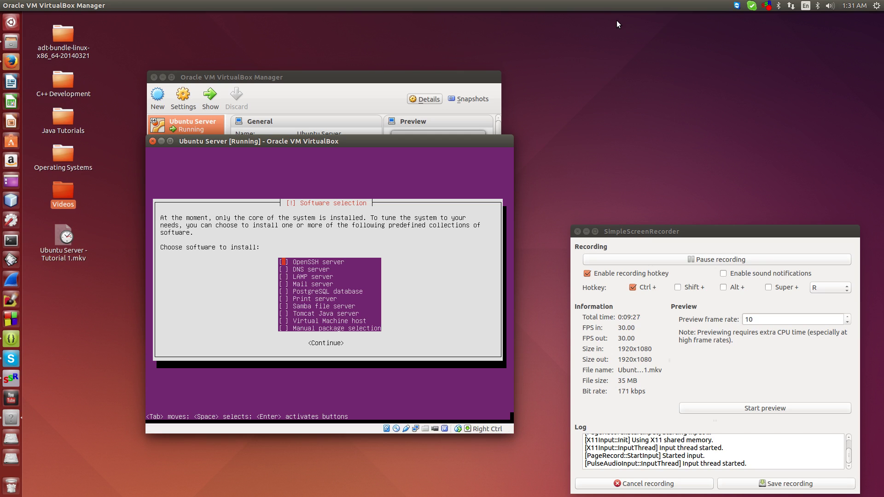
Select OpenSSH server in the software selection and start installing the chosen software.
{"action": "key", "text": "Tab"}
{"action": "key", "text": "Tab"}
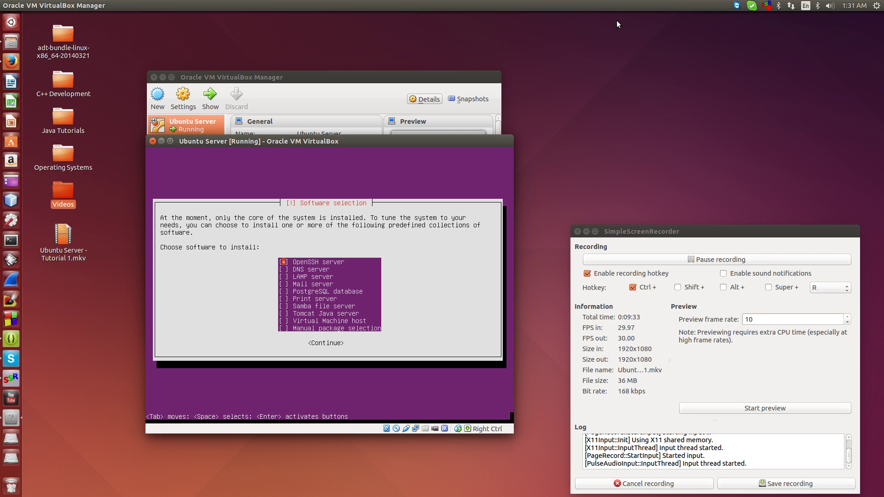
{"action": "key", "text": "Down"}
{"action": "key", "text": "Down"}
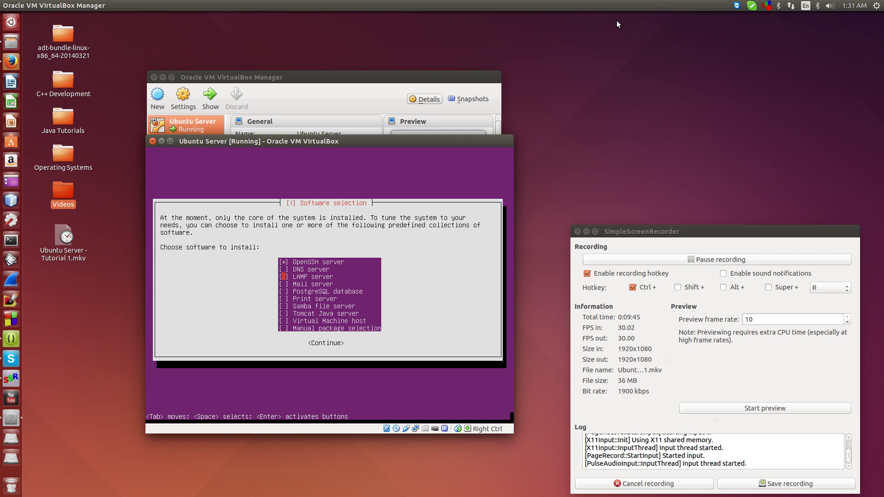
{"action": "key", "text": "Down"}
{"action": "key", "text": "Down"}
{"action": "key", "text": "Down"}
{"action": "key", "text": "Down"}
{"action": "key", "text": "Down"}
{"action": "key", "text": "Down"}
{"action": "key", "text": "Down"}
{"action": "key", "text": "Tab"}
{"action": "key", "text": "Return"}
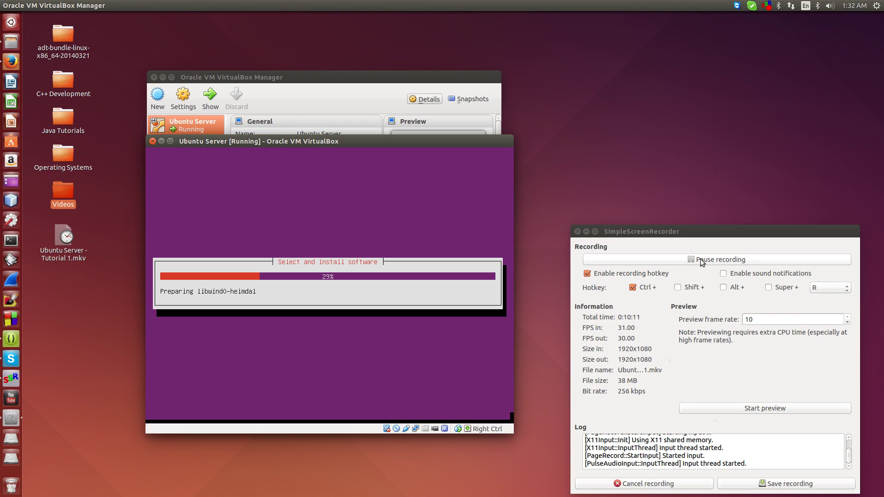
{"action": "left_click", "coordinate": [699, 261]}
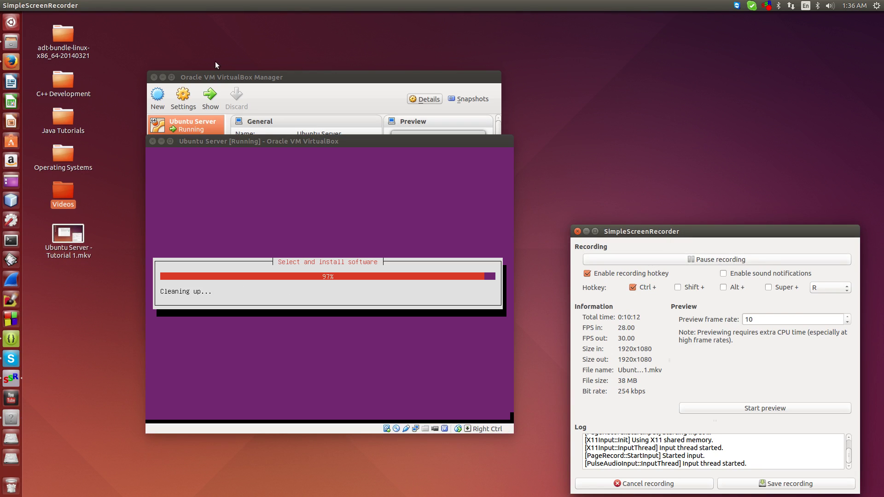
Install the GRUB boot loader to the master boot record and finish the installation by booting into the new system.
{"action": "left_click_drag", "start_coordinate": [260, 141], "coordinate": [255, 107]}
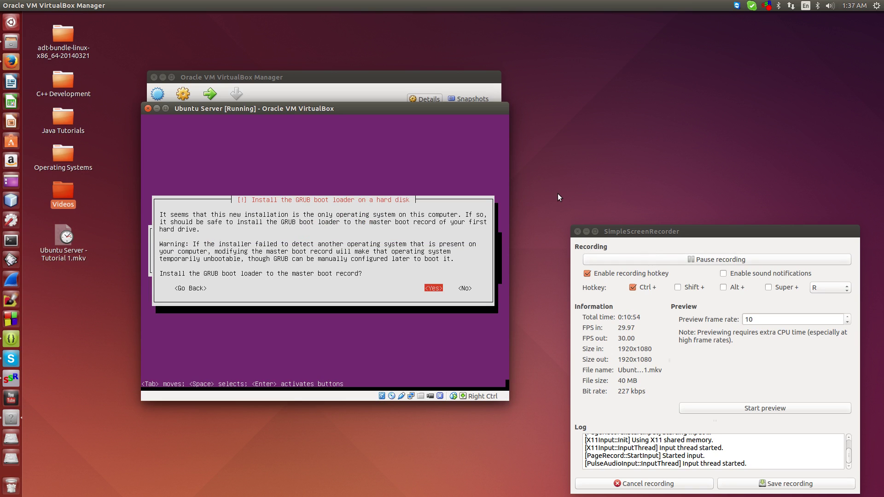
{"action": "key", "text": "Return"}
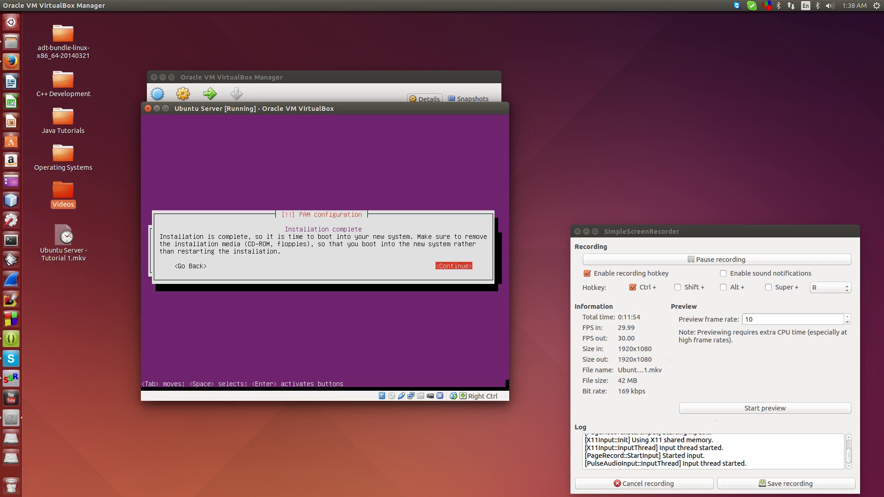
{"action": "key", "text": "Return"}
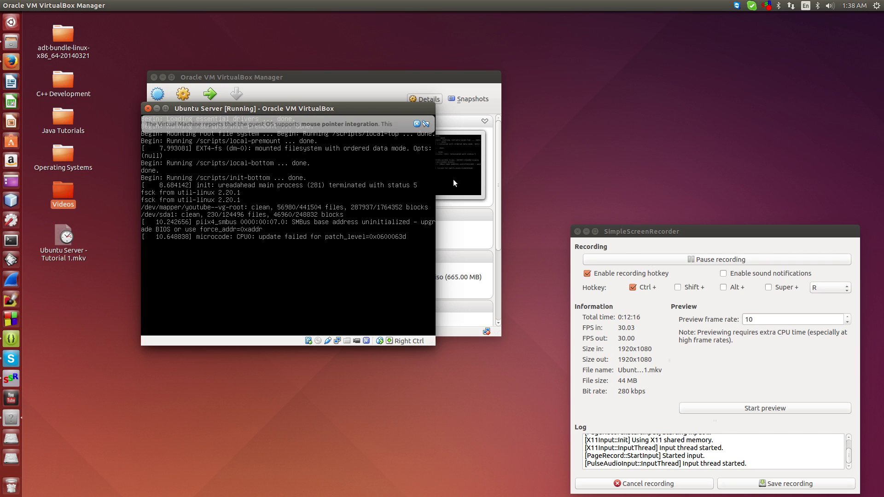
{"action": "left_click", "coordinate": [415, 122]}
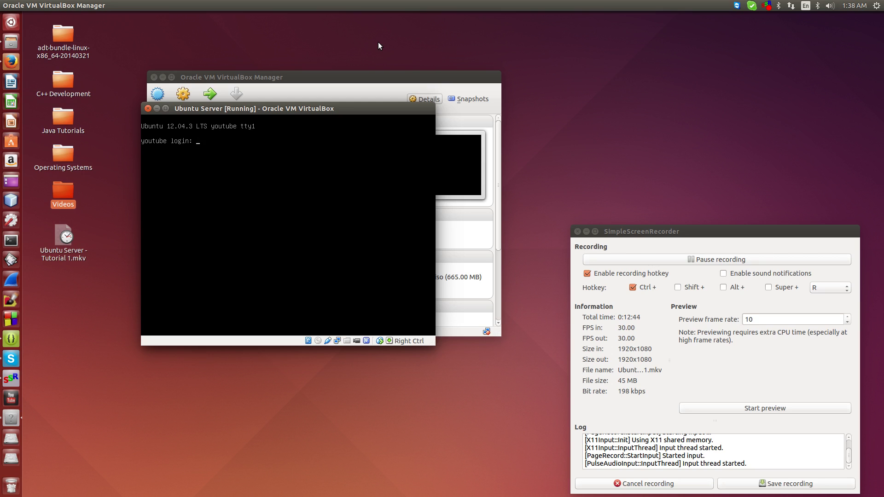
Log in to the new server as c4n with the account password.
{"action": "type", "text": "youtube"}
{"action": "key", "text": "BackSpace"}
{"action": "key", "text": "BackSpace"}
{"action": "key", "text": "BackSpace"}
{"action": "key", "text": "BackSpace"}
{"action": "key", "text": "BackSpace"}
{"action": "key", "text": "BackSpace"}
{"action": "key", "text": "BackSpace"}
{"action": "type", "text": "c4n"}
{"action": "key", "text": "Return"}
{"action": "key", "text": "Return"}
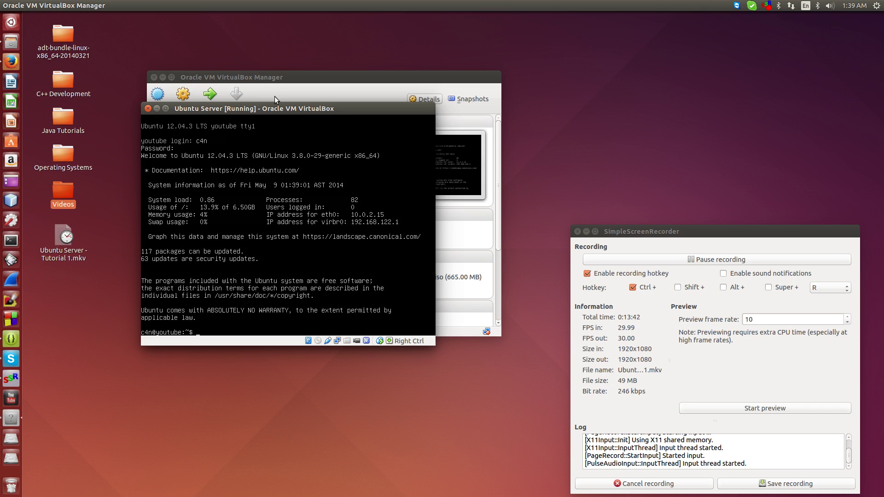
{"action": "left_click_drag", "start_coordinate": [288, 110], "coordinate": [316, 137]}
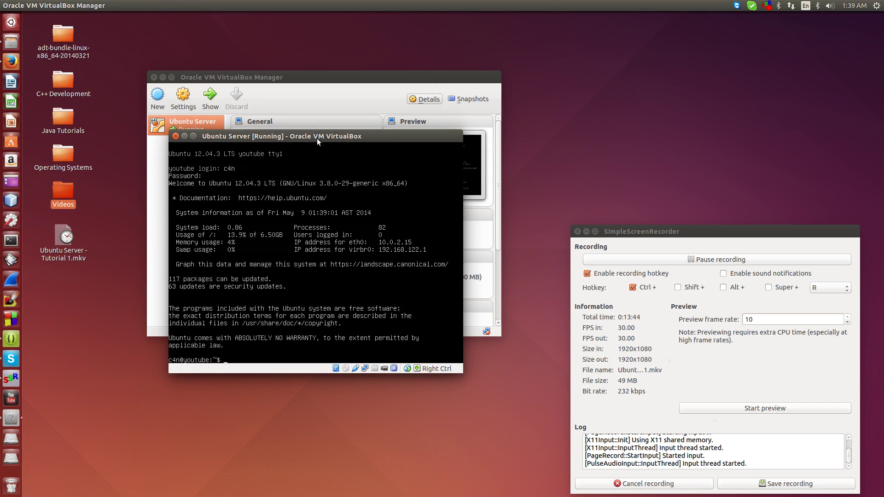